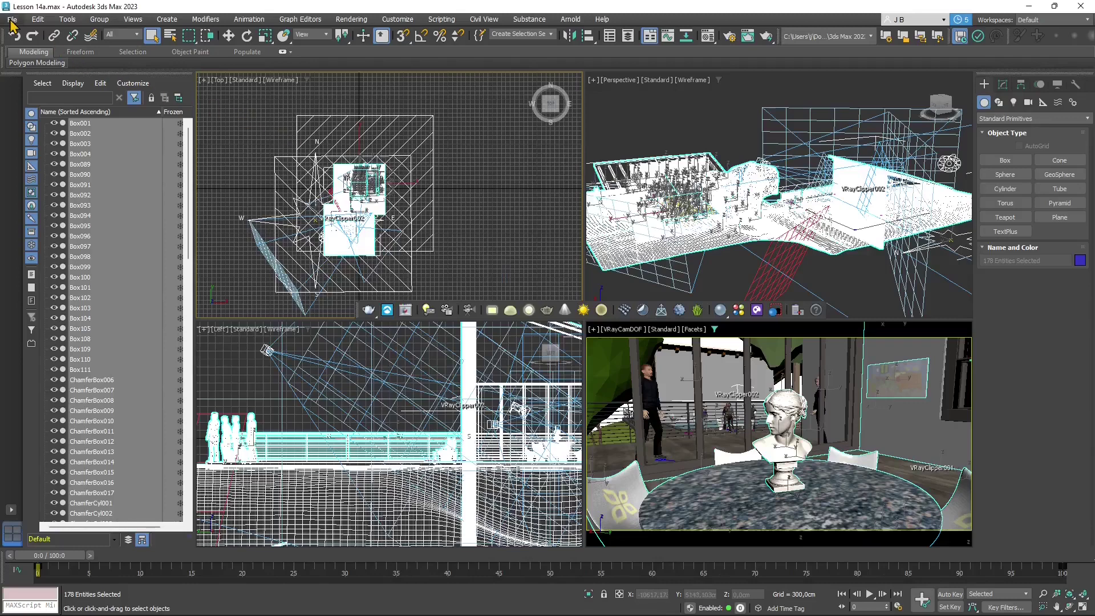
Start an export of only the selected objects, with D:\WORKS\3DSMAX\Export as the destination folder
click(12, 20)
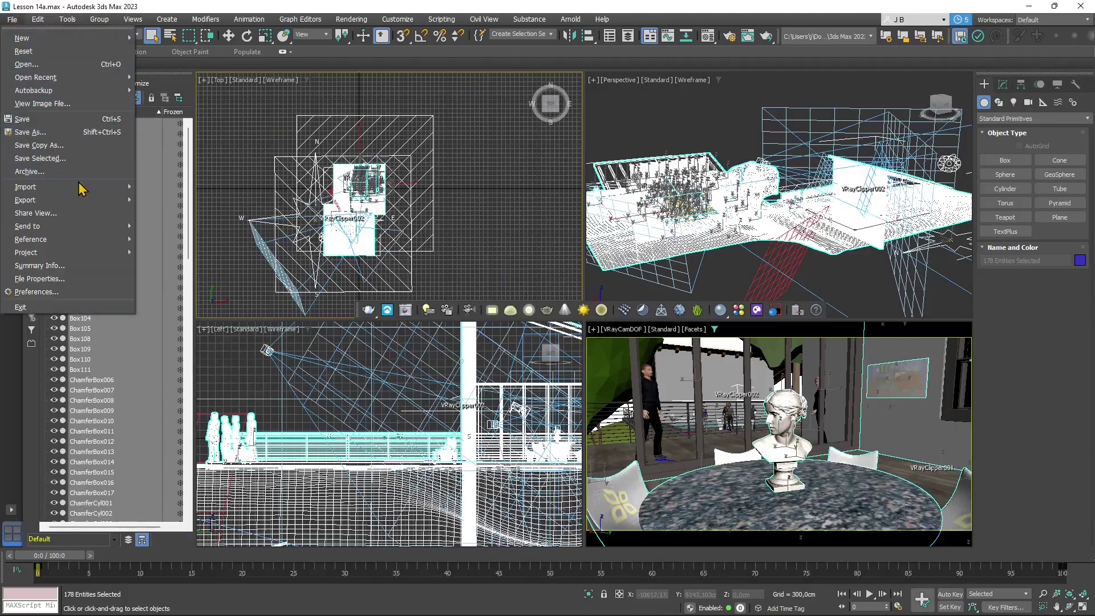
mouse_move(86, 201)
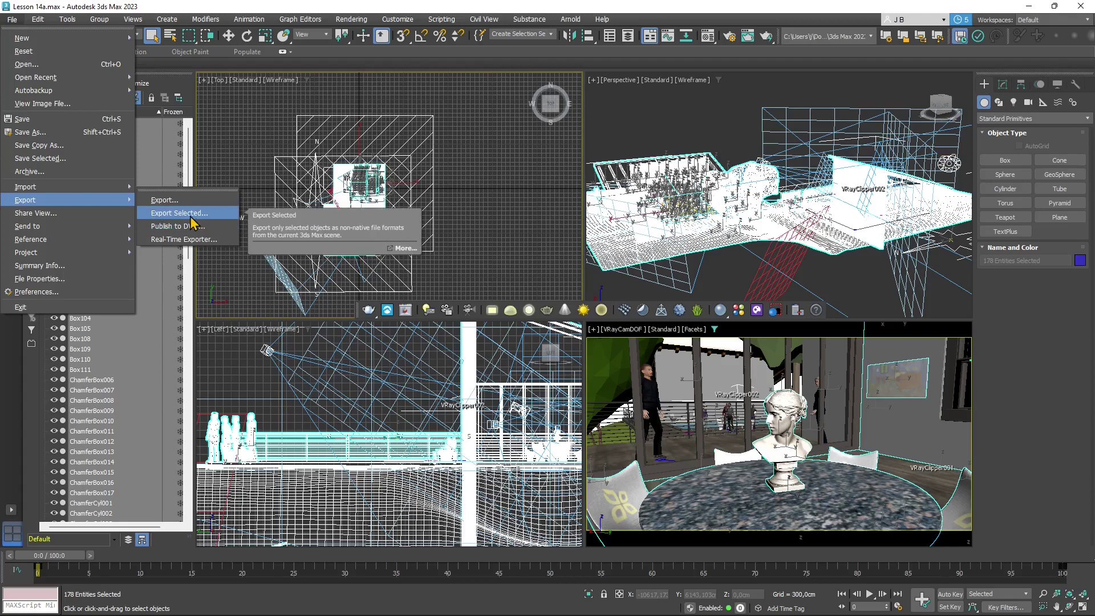
click(190, 215)
drag(187, 22, 404, 75)
click(360, 95)
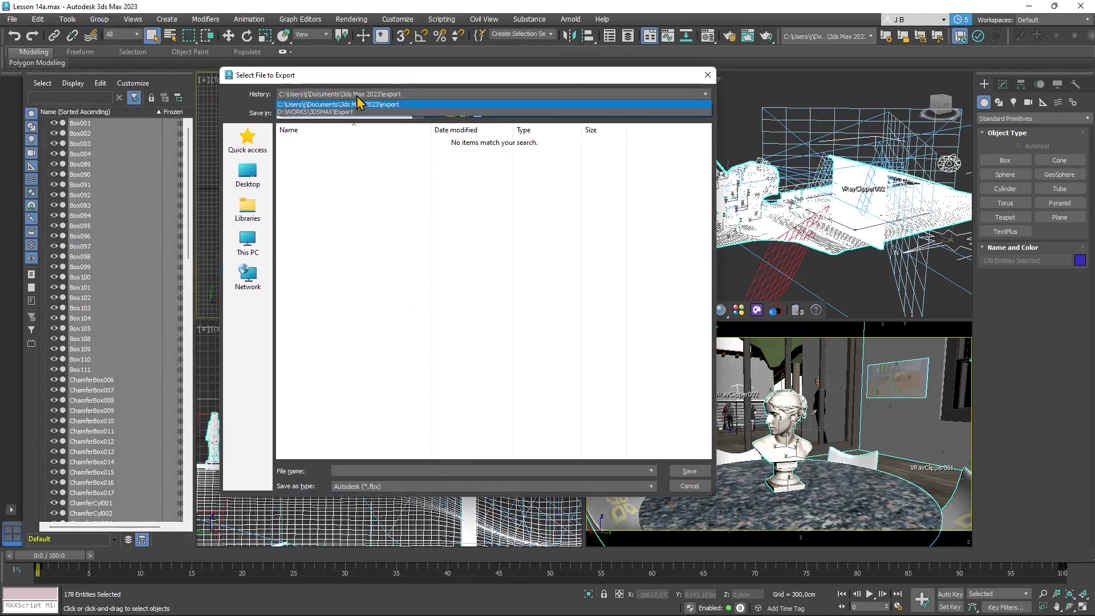
click(357, 112)
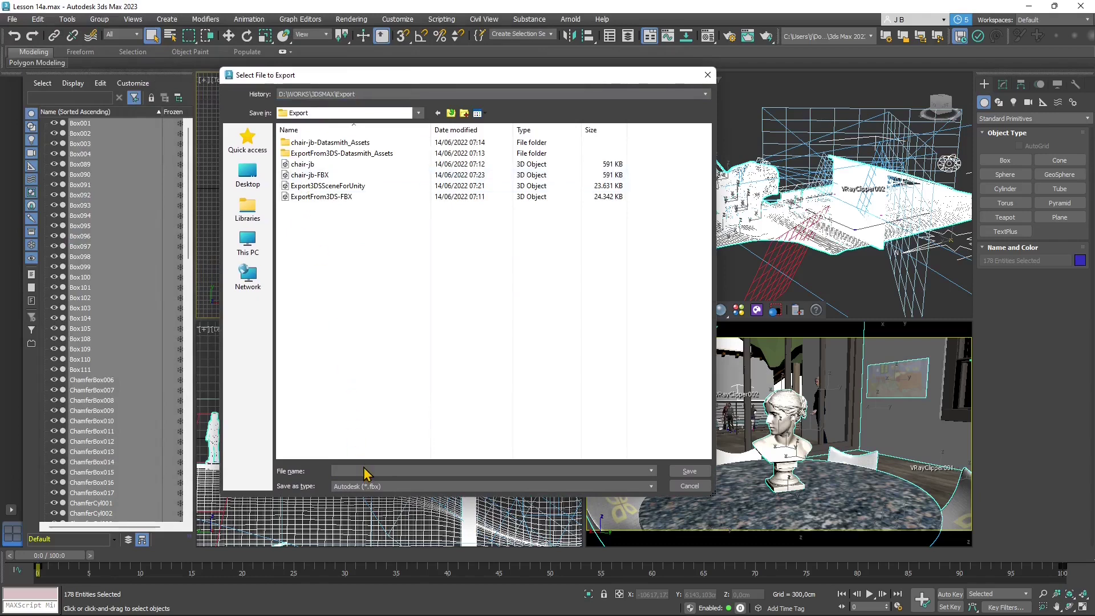
Name the export file "Export 14 fbx", keep the Autodesk (*.fbx) type, and continue to the FBX export options
text(Export 14 fbx)
click(687, 472)
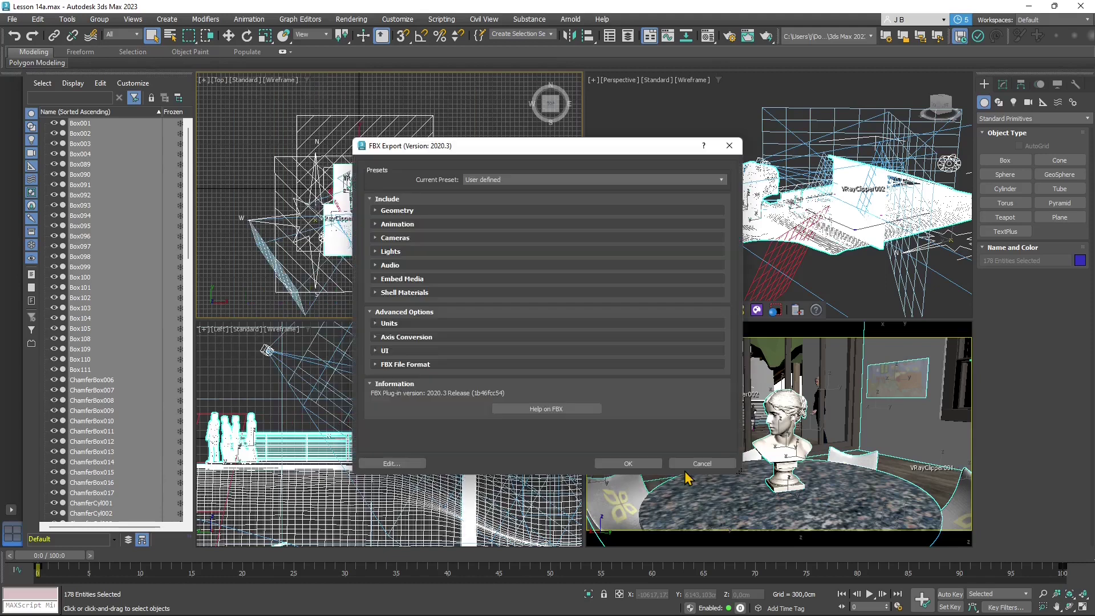
Review the FBX export's Include settings for geometry, animation, cameras, lights and embedded media
click(381, 211)
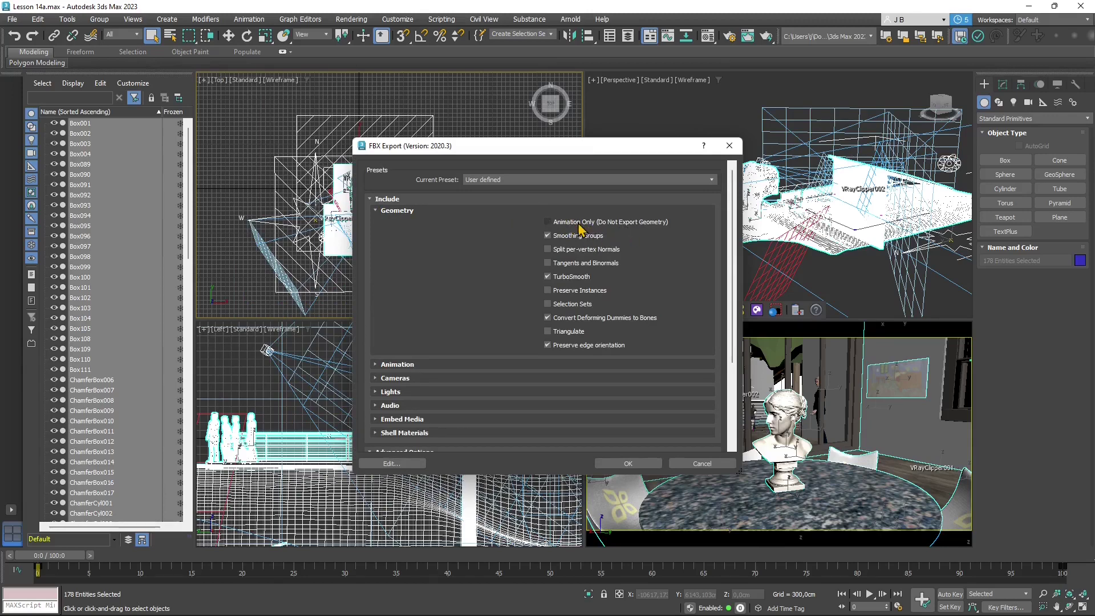
click(569, 240)
click(395, 215)
click(398, 224)
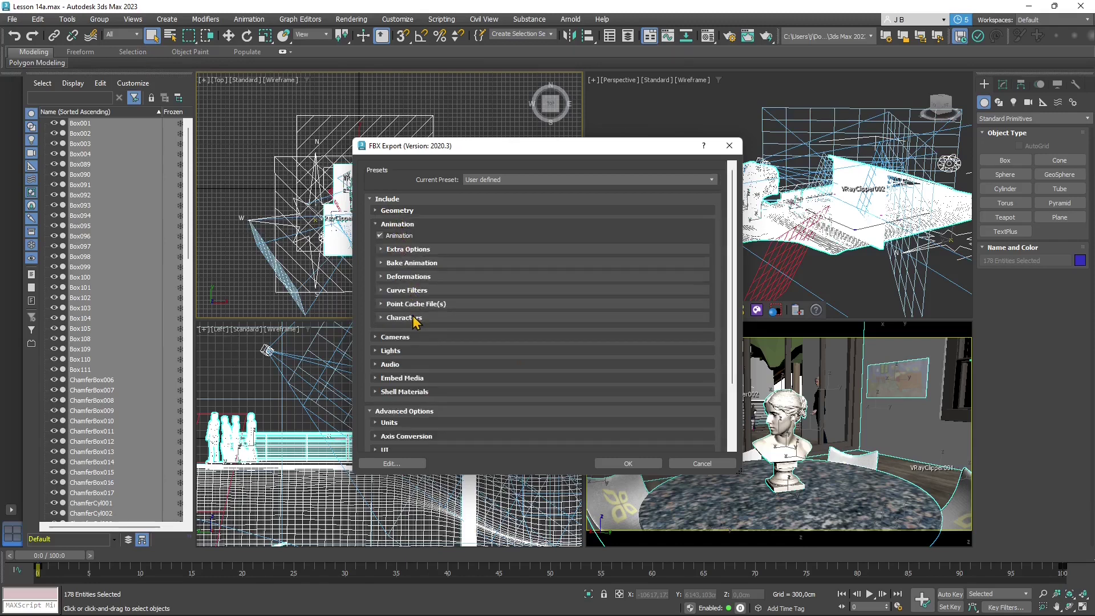
click(405, 227)
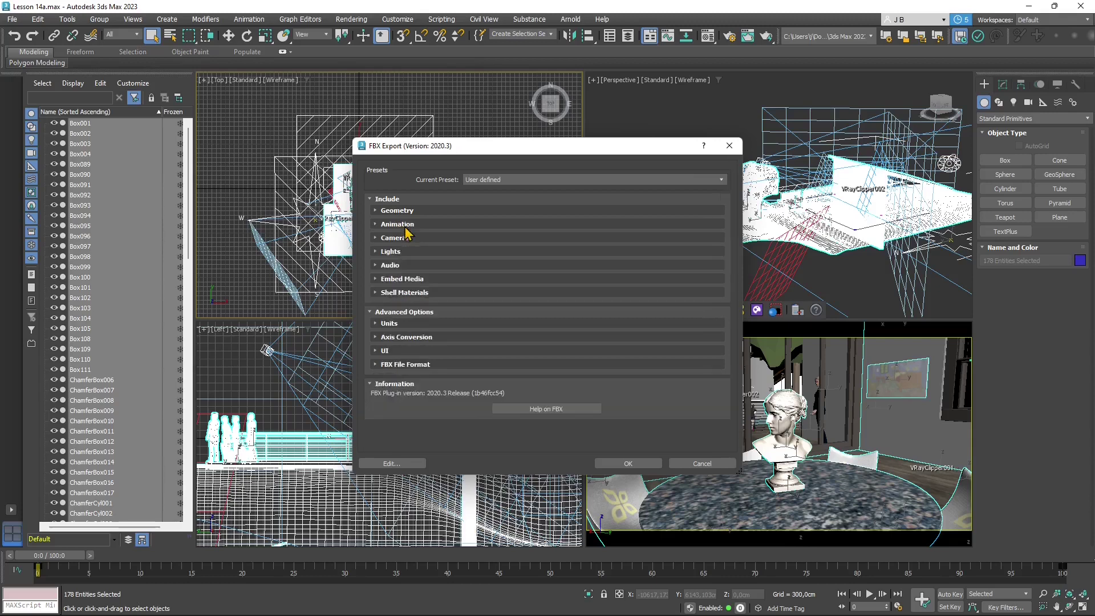
click(408, 241)
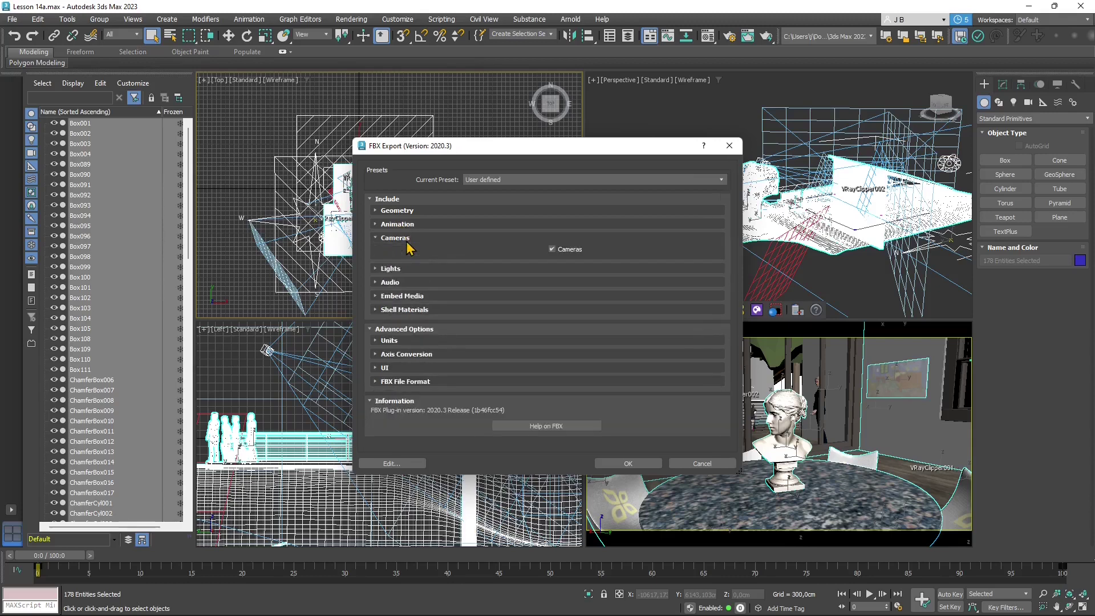
click(407, 241)
click(403, 252)
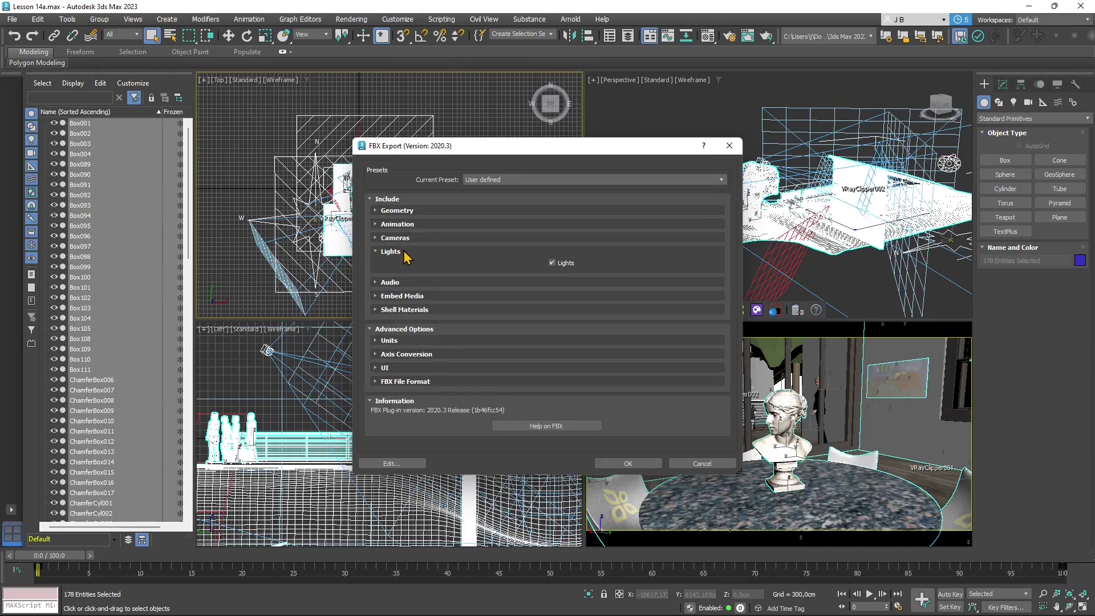
click(404, 252)
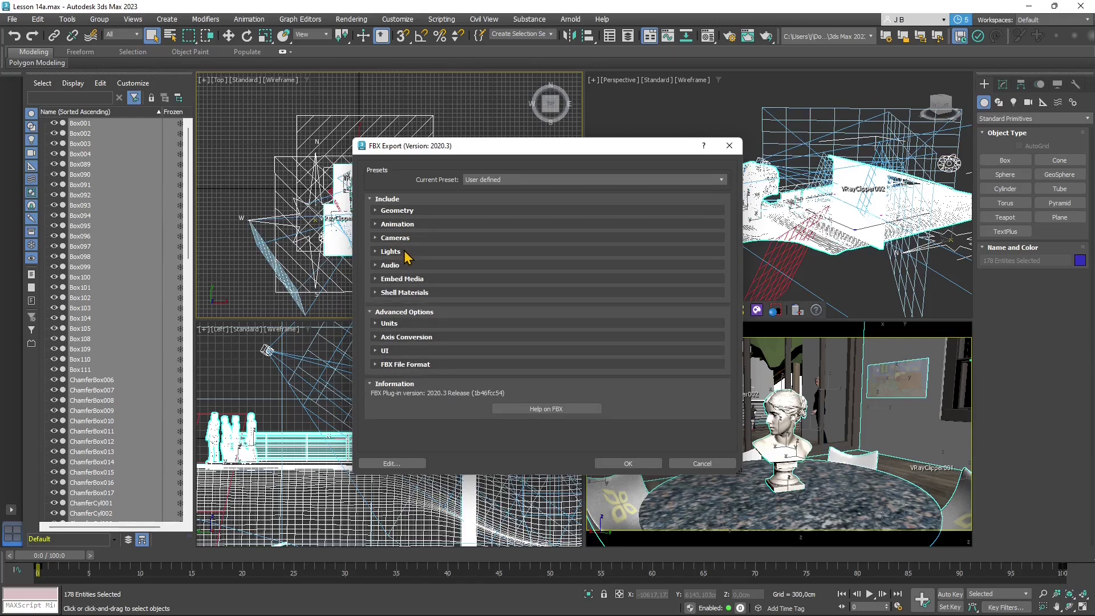
click(377, 279)
click(378, 279)
Check the FBX file format choices, keep type Binary and version FBX 2014/2015, and run the export
click(377, 366)
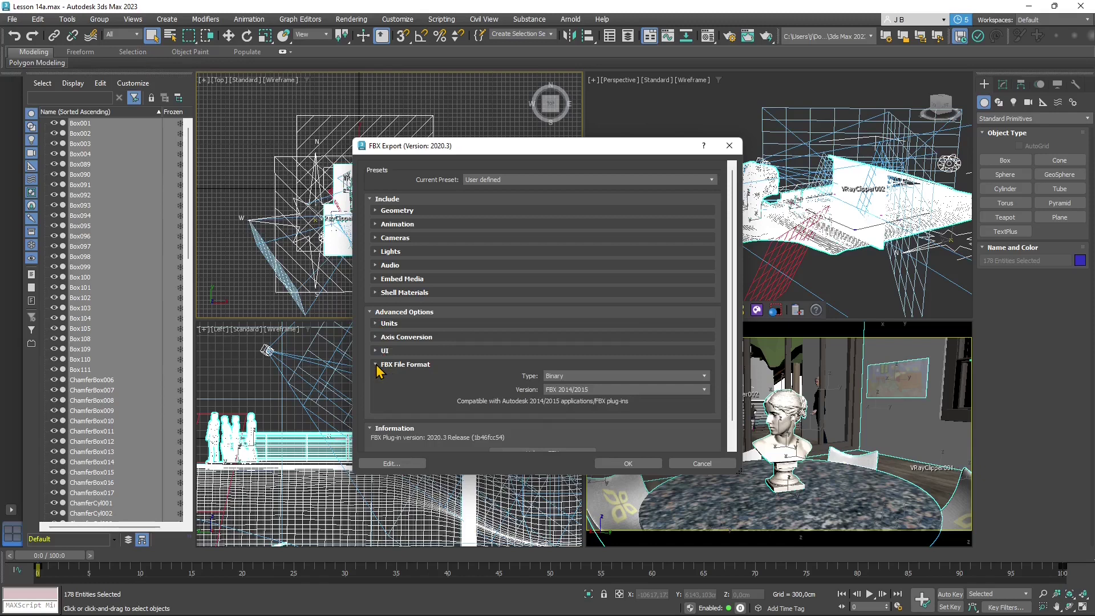
click(563, 377)
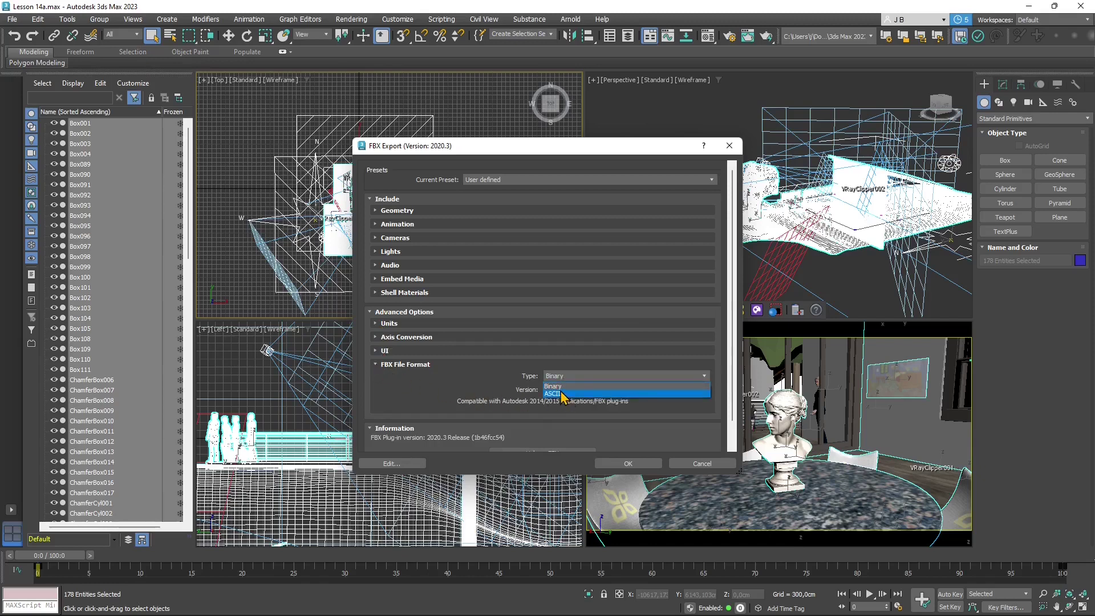
click(512, 378)
click(552, 392)
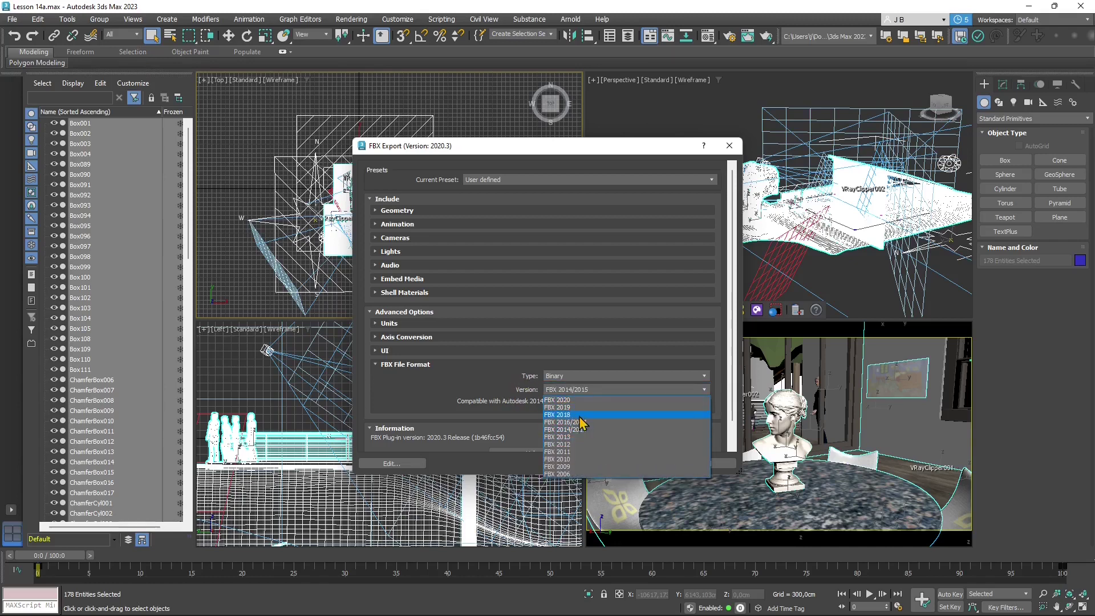
click(504, 396)
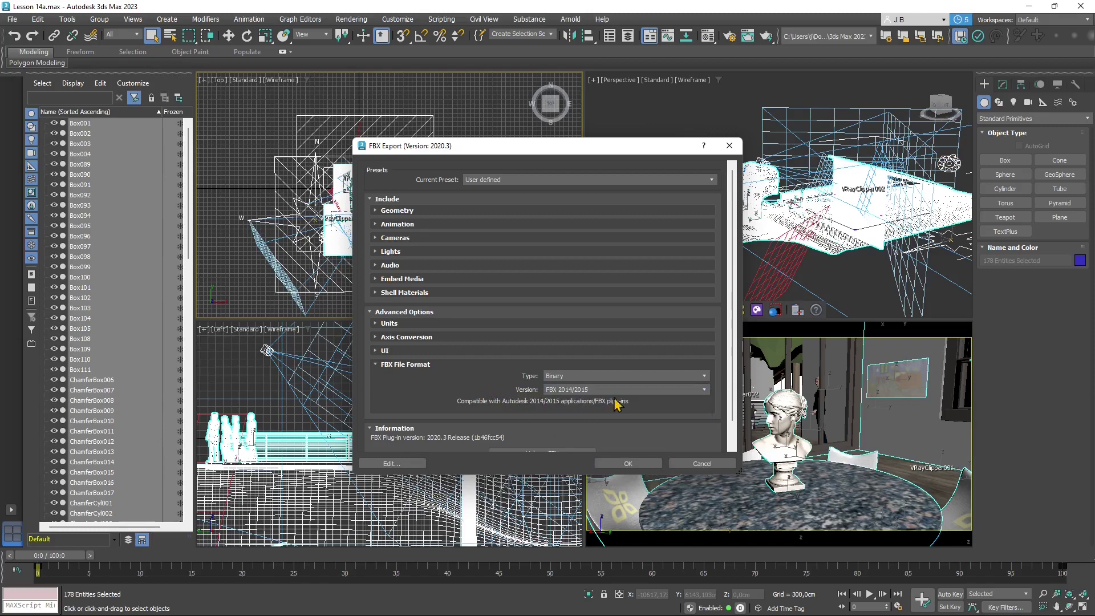
scroll(733, 408, down, 2)
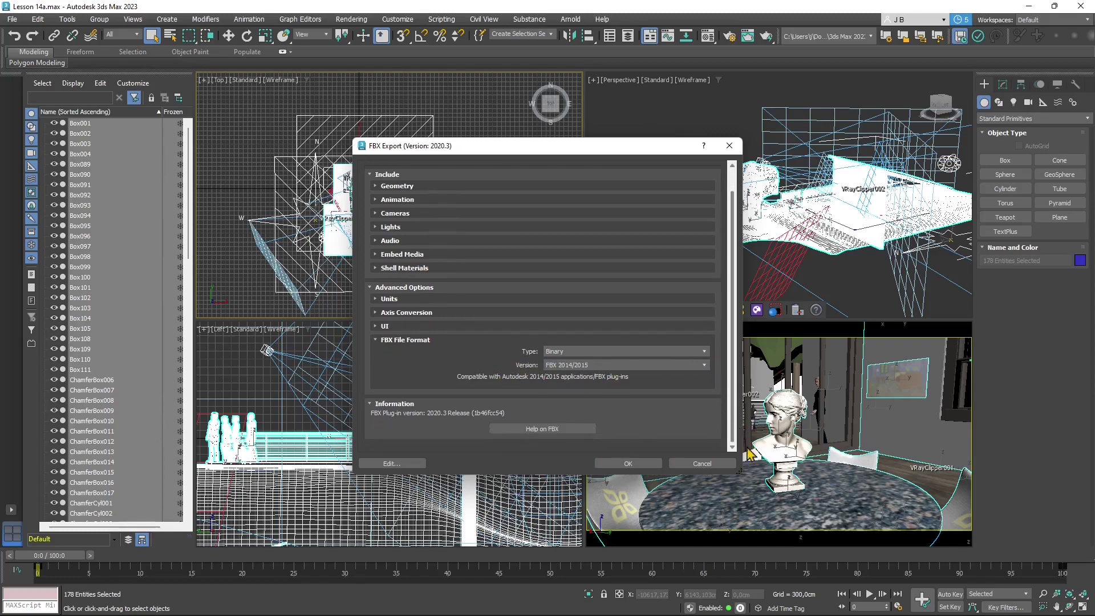
click(628, 462)
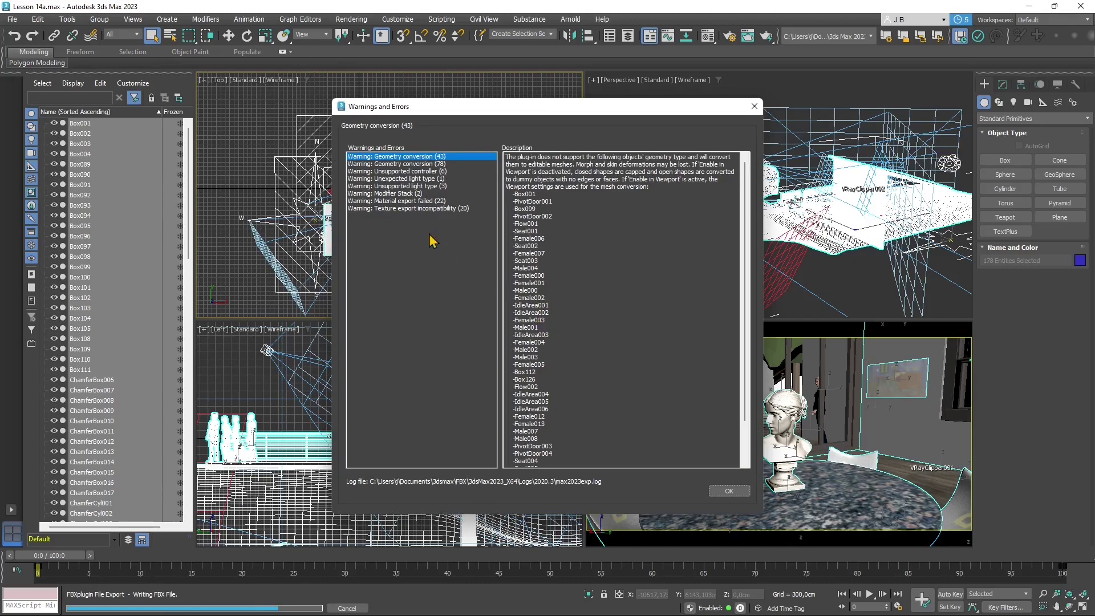
Examine each export warning about geometry, controllers, lights, modifiers, materials and textures, and close the report
click(405, 165)
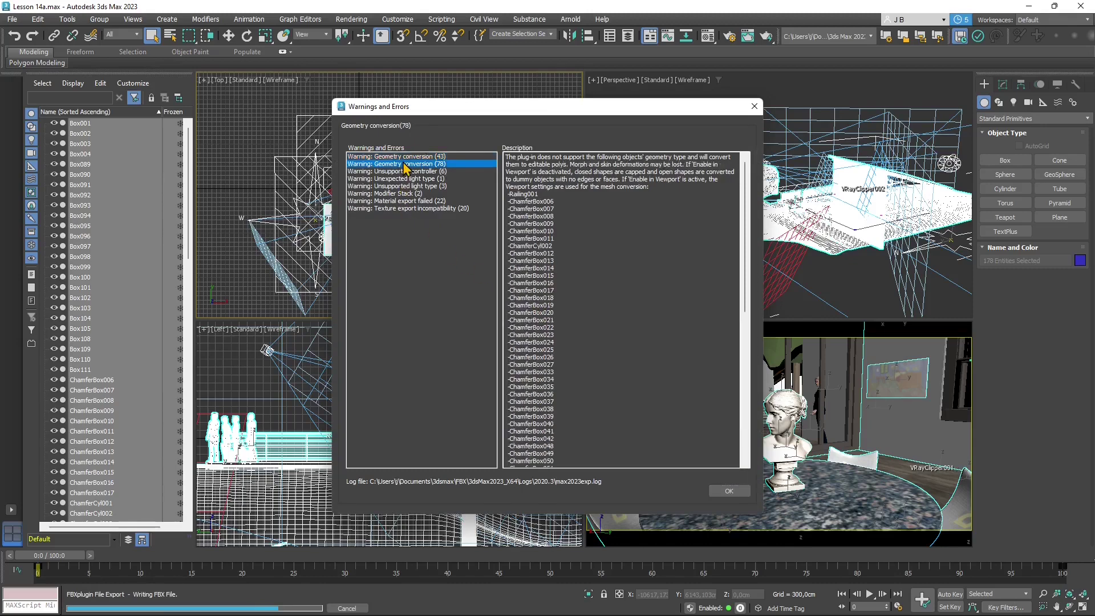
click(432, 171)
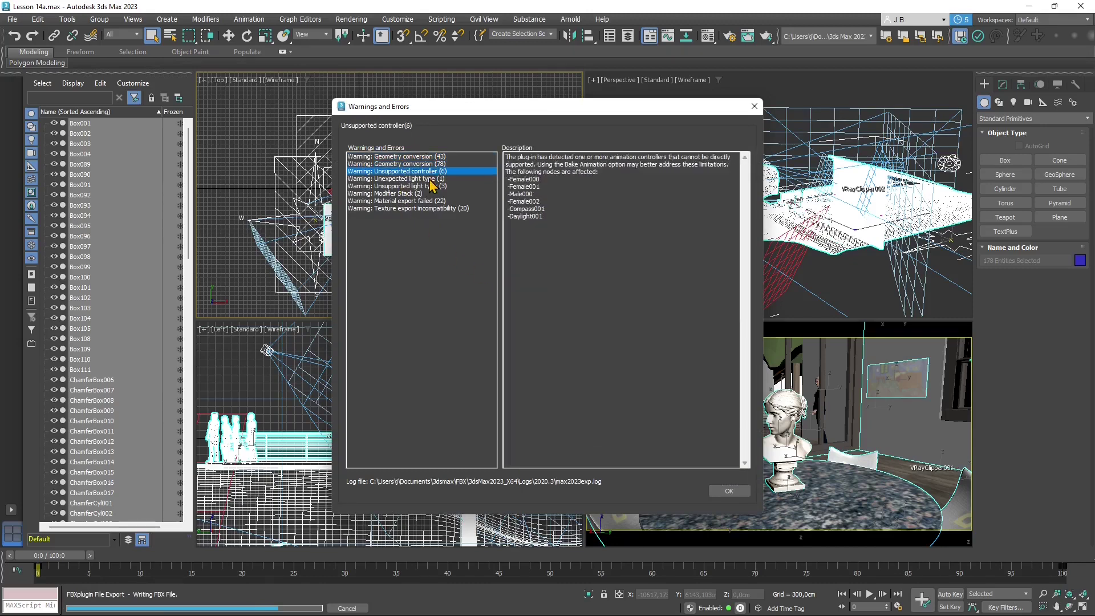
click(430, 179)
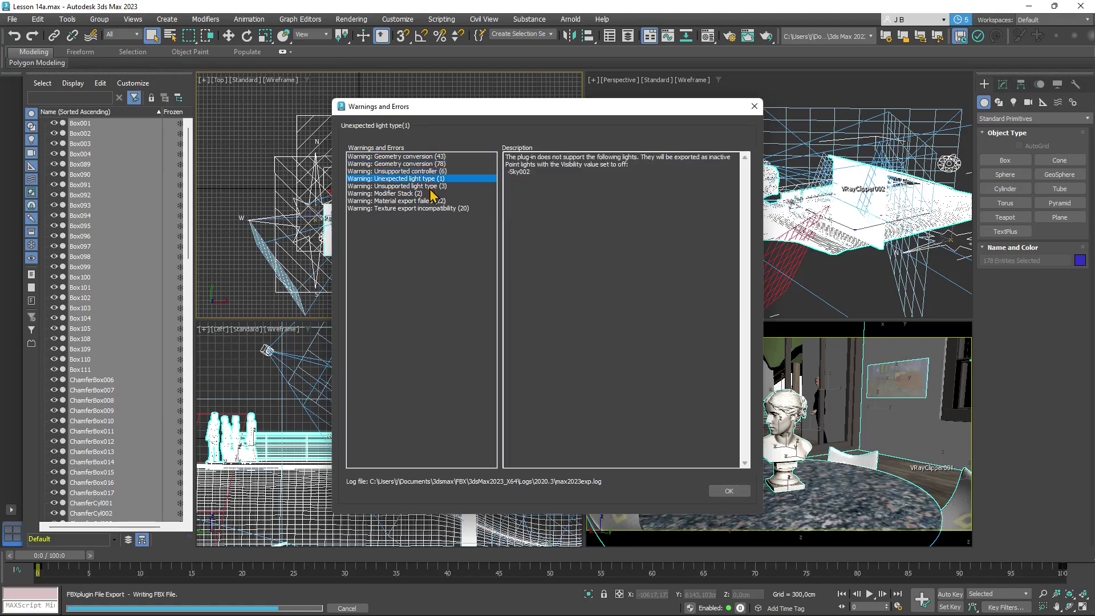
click(426, 187)
click(412, 193)
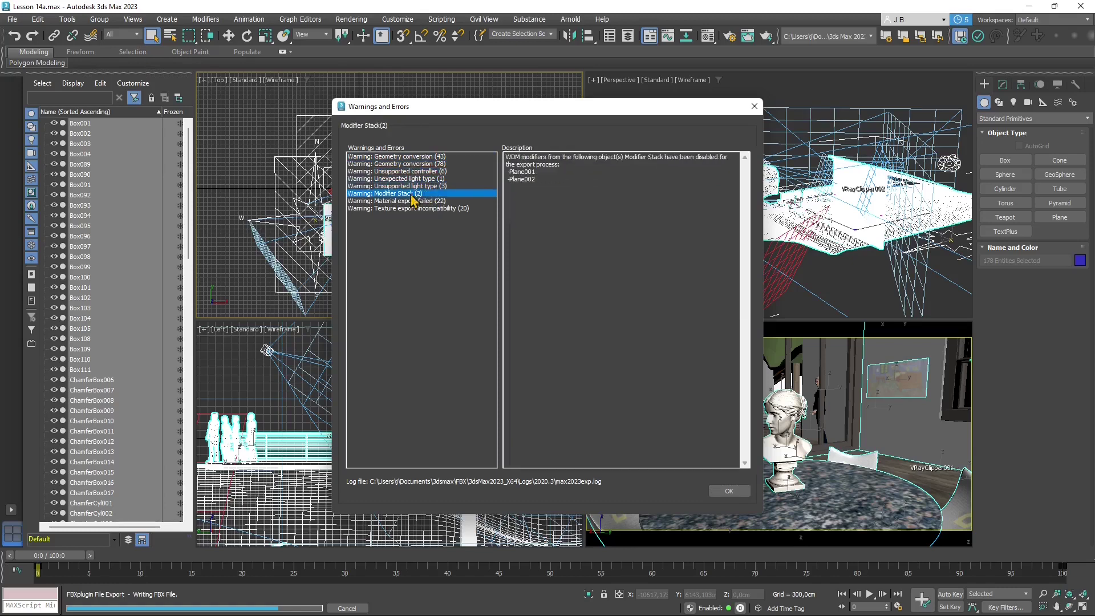
click(416, 203)
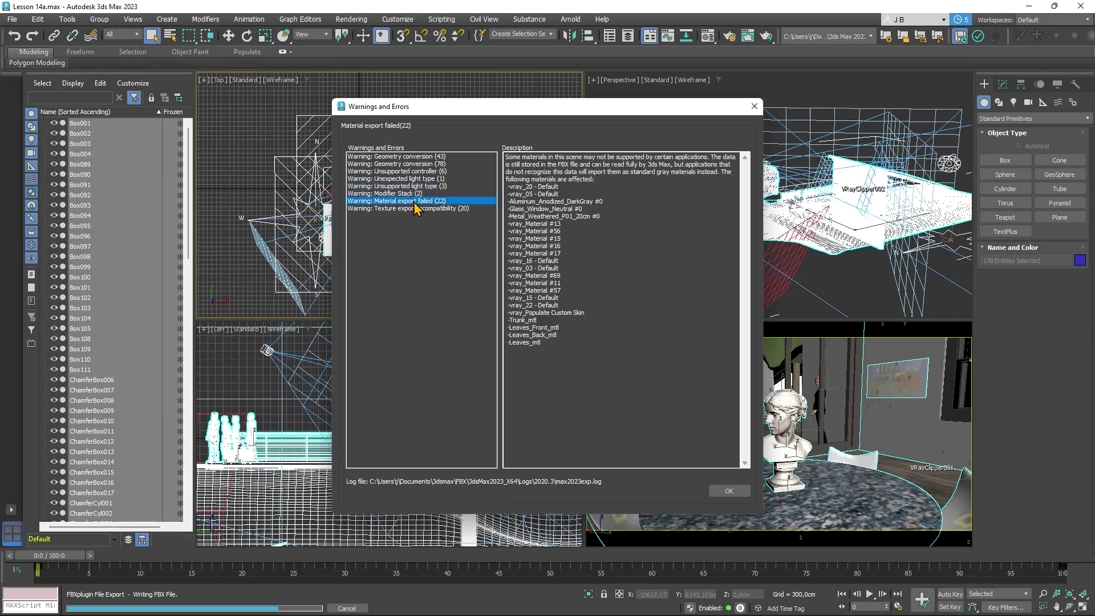
click(417, 209)
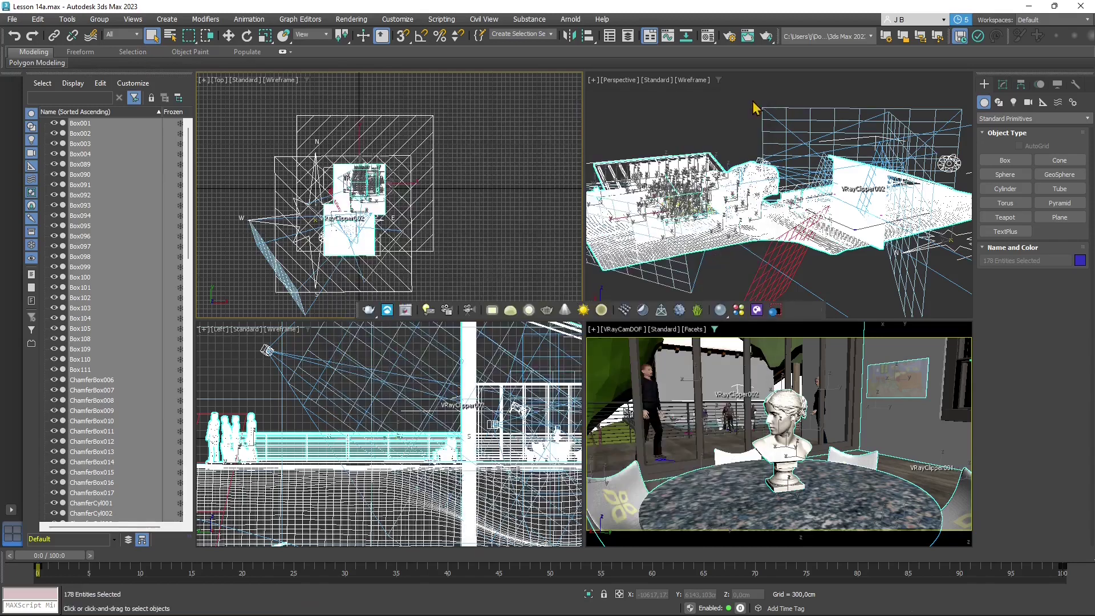
click(754, 106)
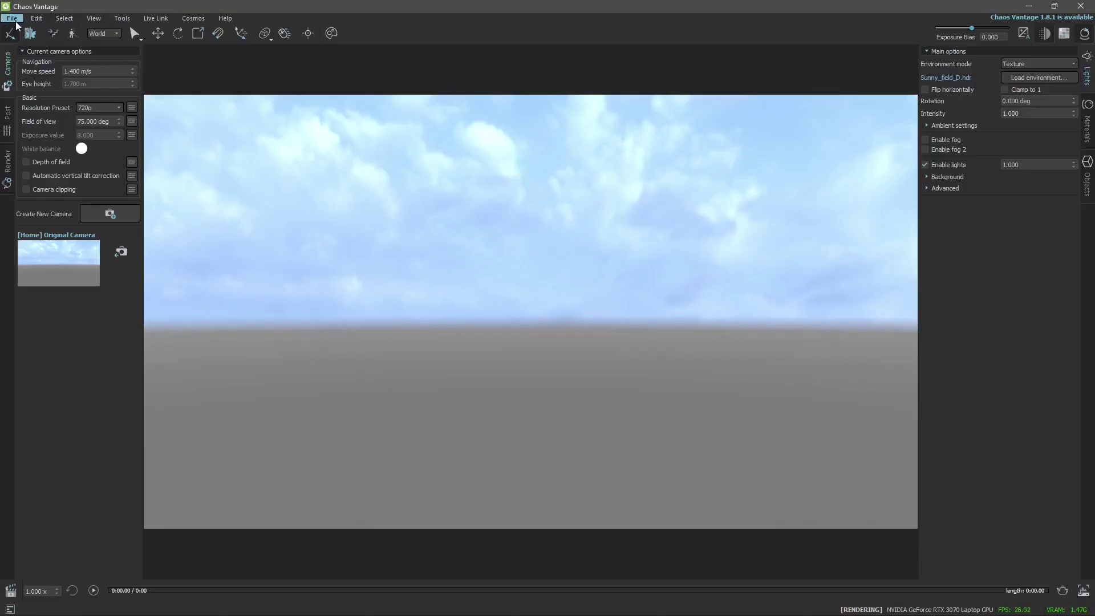
Switch to Chaos Vantage, start a file import and browse to the Export folder inside WORKS\3DSMAX
click(14, 20)
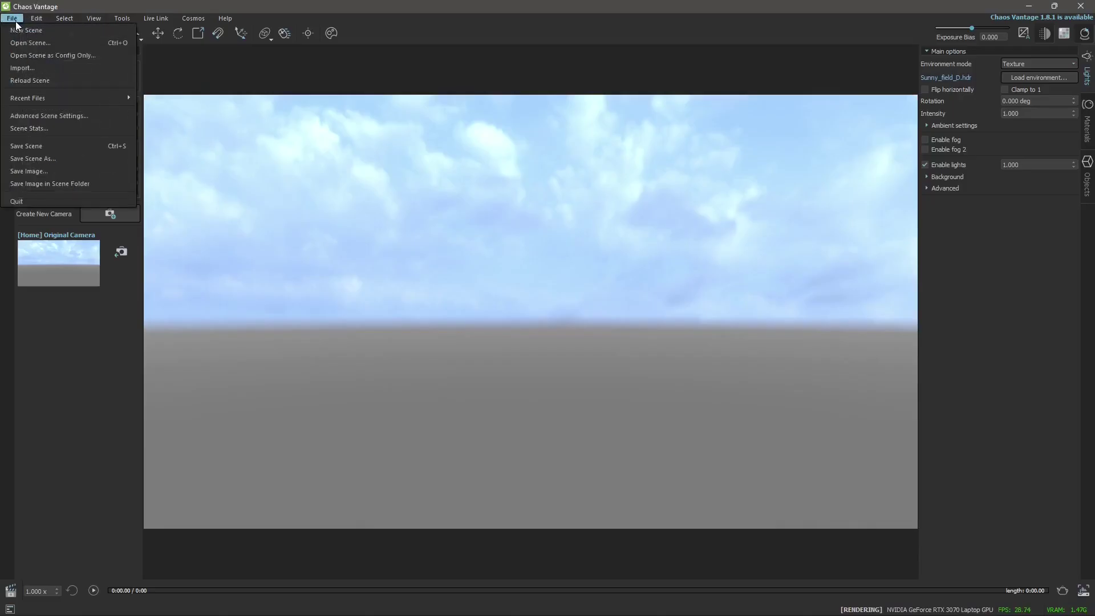
click(32, 70)
drag(157, 24, 248, 46)
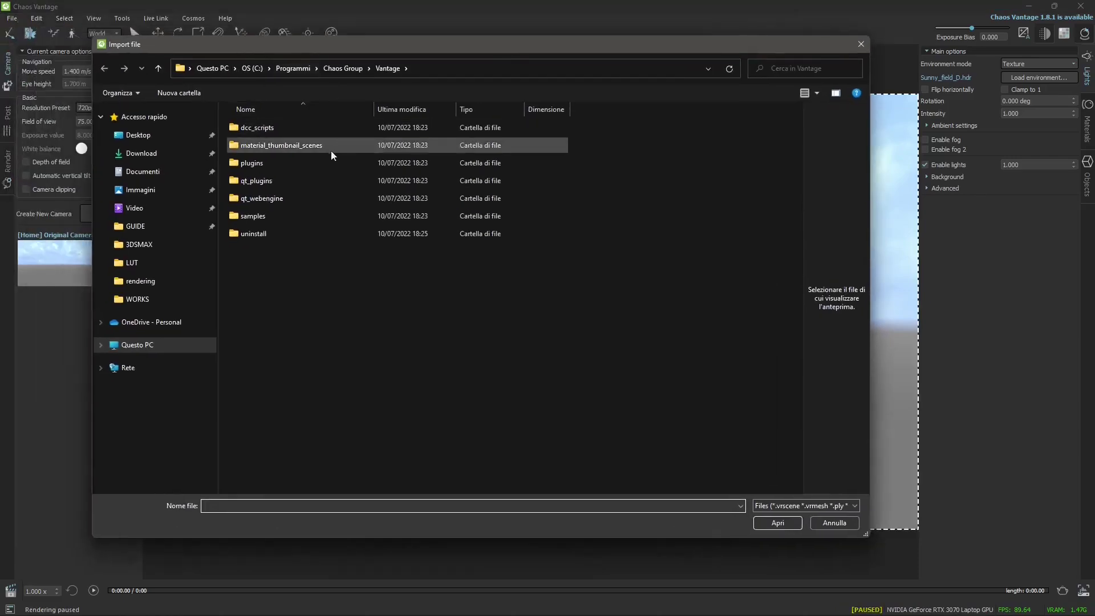
click(163, 297)
click(170, 243)
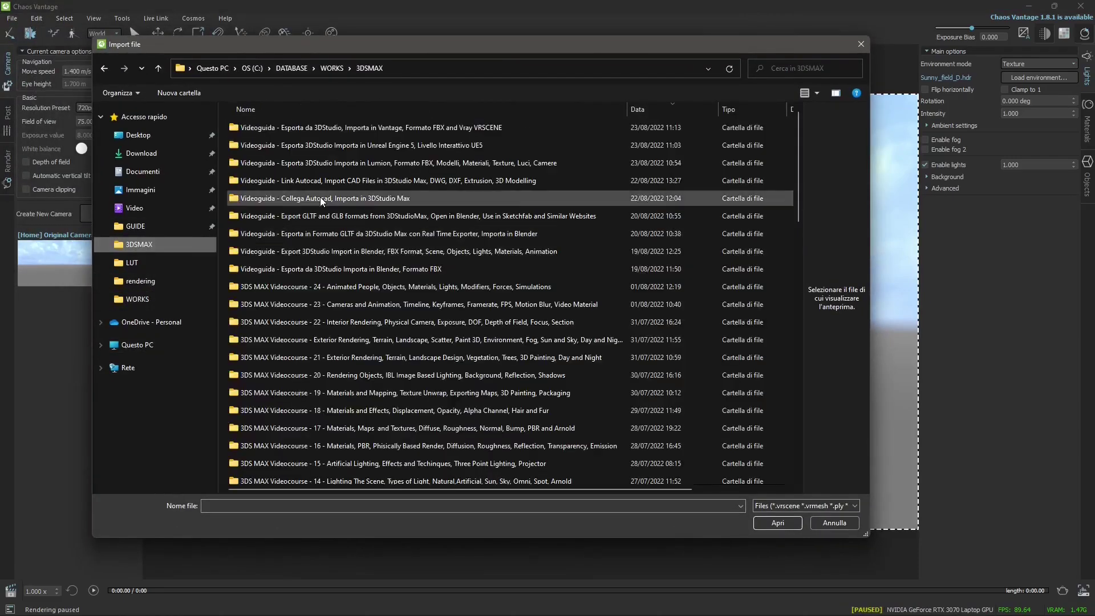
scroll(331, 344, down, 7)
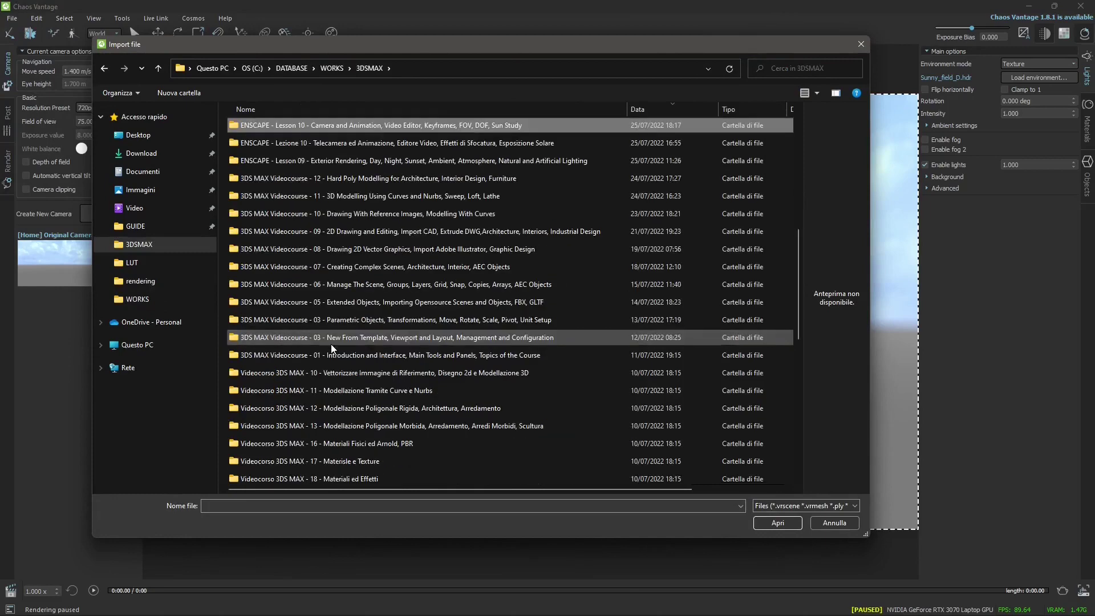
scroll(331, 344, down, 8)
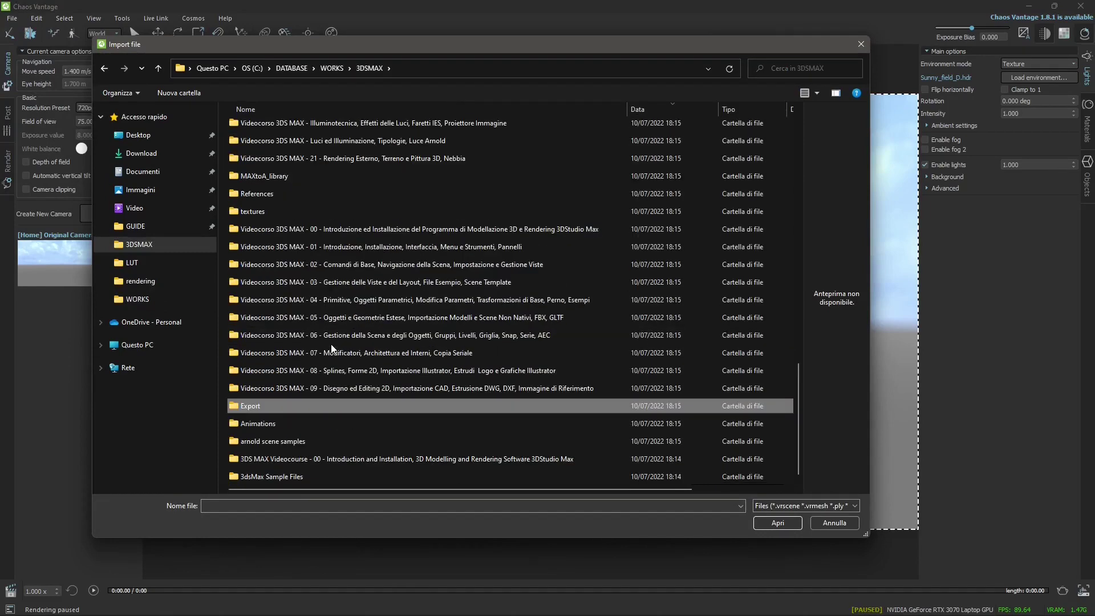
double_click(275, 403)
Import the file "Export 14 fbx" with cameras, lights, geometry and materials all included
click(265, 253)
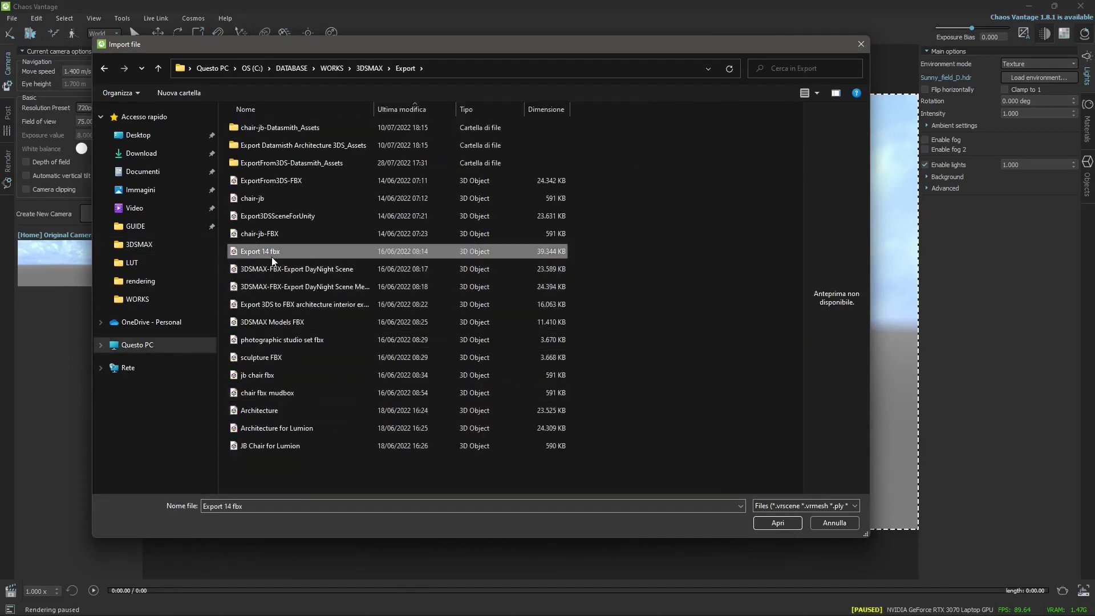
click(777, 522)
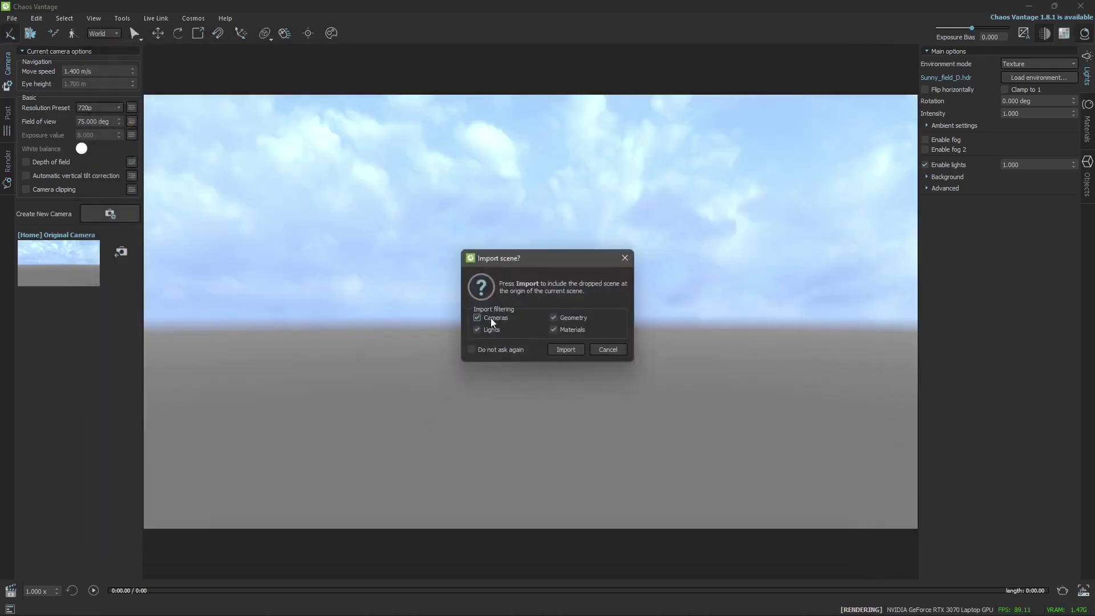
click(559, 351)
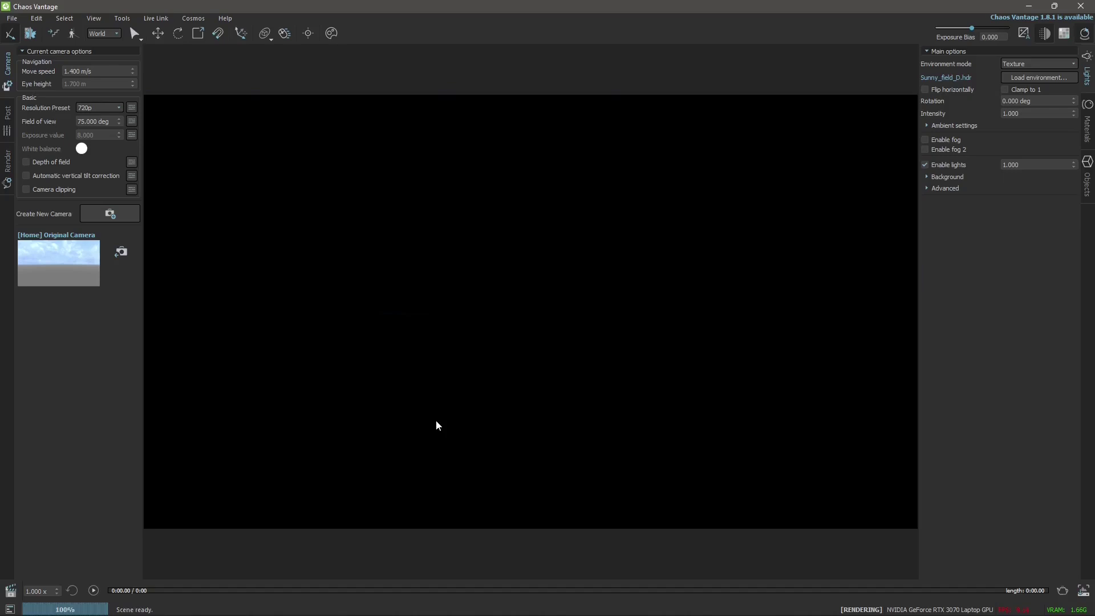
Show the scene's objects and expand the imported Export 14 fbx.fbx to list its contents
click(1082, 196)
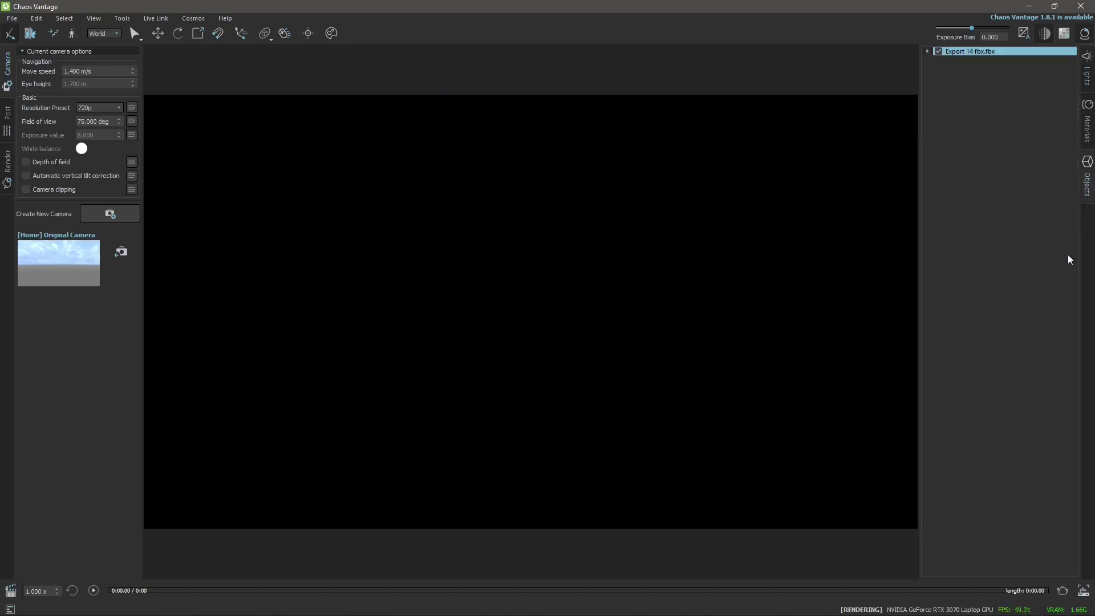
click(928, 51)
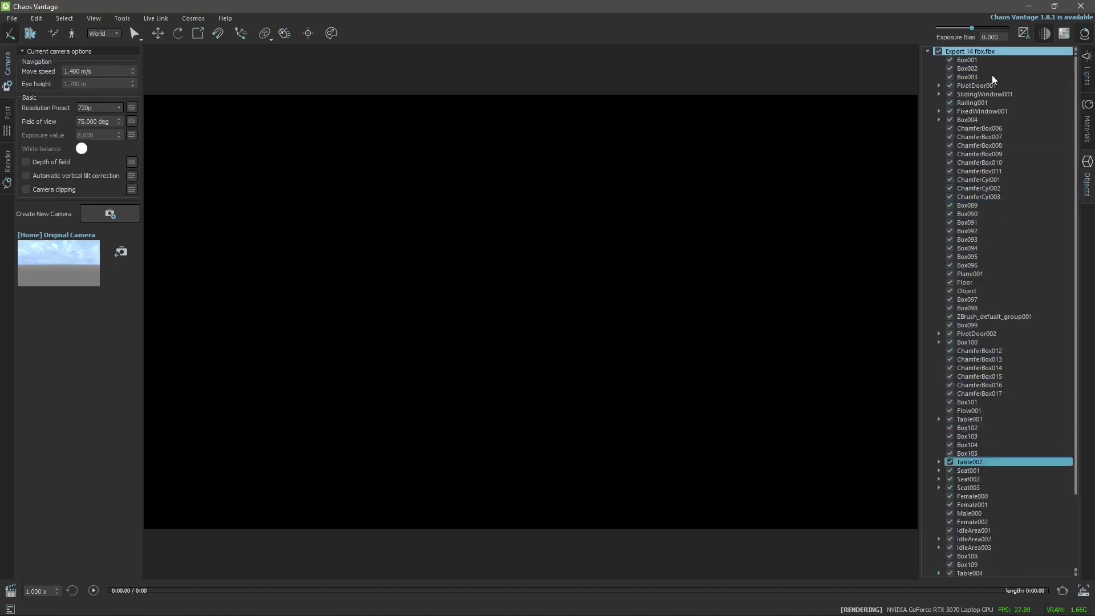
Set the exposure bias to -0.191 and frame the whole imported Export 14 fbx.fbx model in the viewport
click(970, 51)
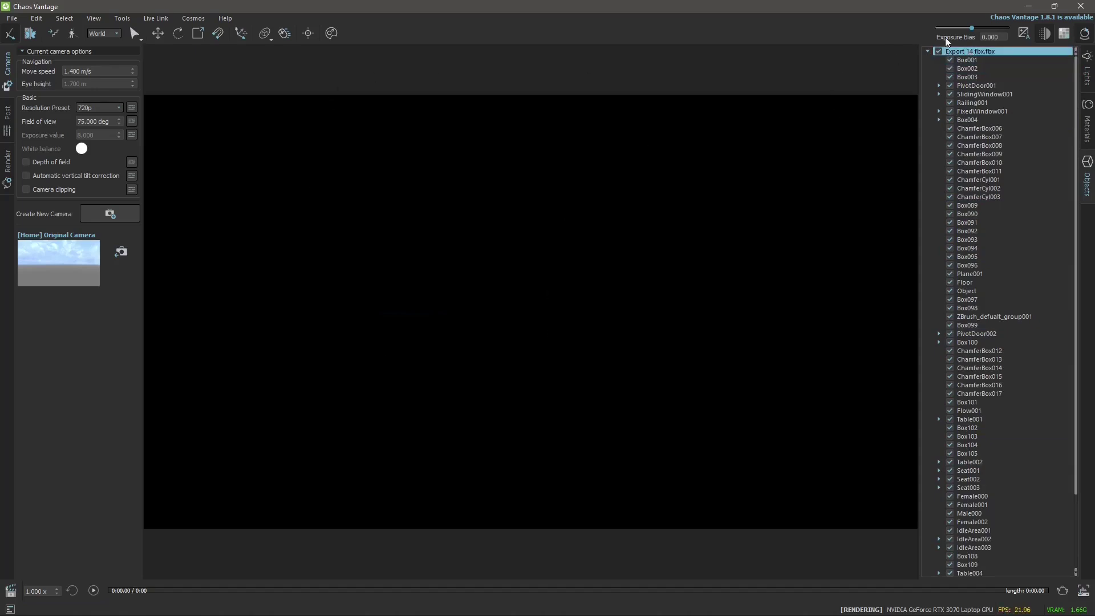
mouse_move(972, 27)
mouse_down()
mouse_move(1005, 30)
mouse_move(958, 37)
mouse_move(983, 43)
mouse_move(973, 44)
mouse_up()
click(99, 17)
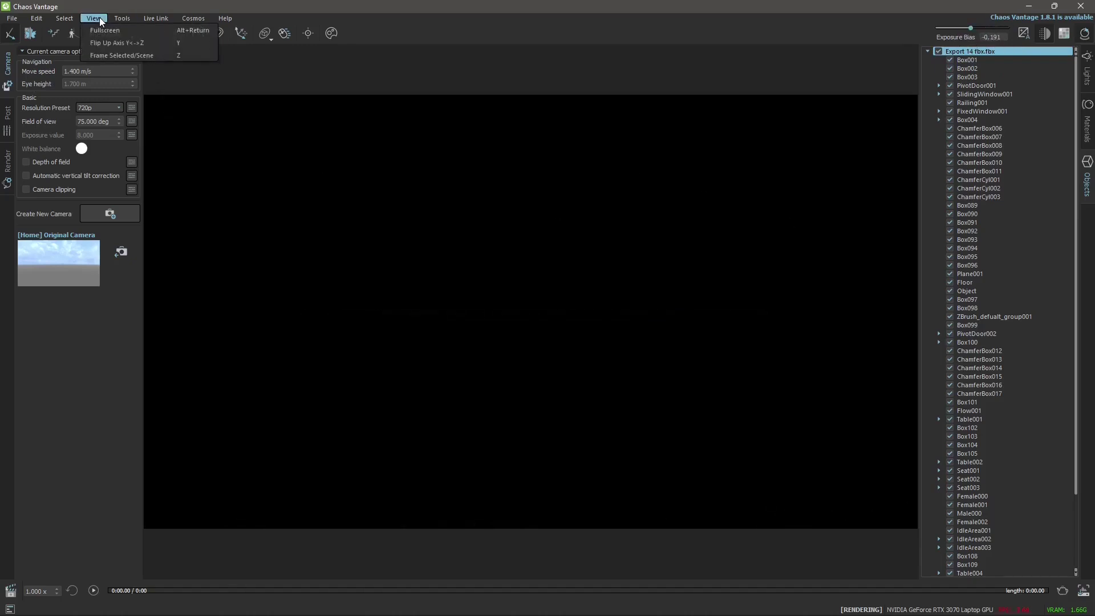
click(103, 56)
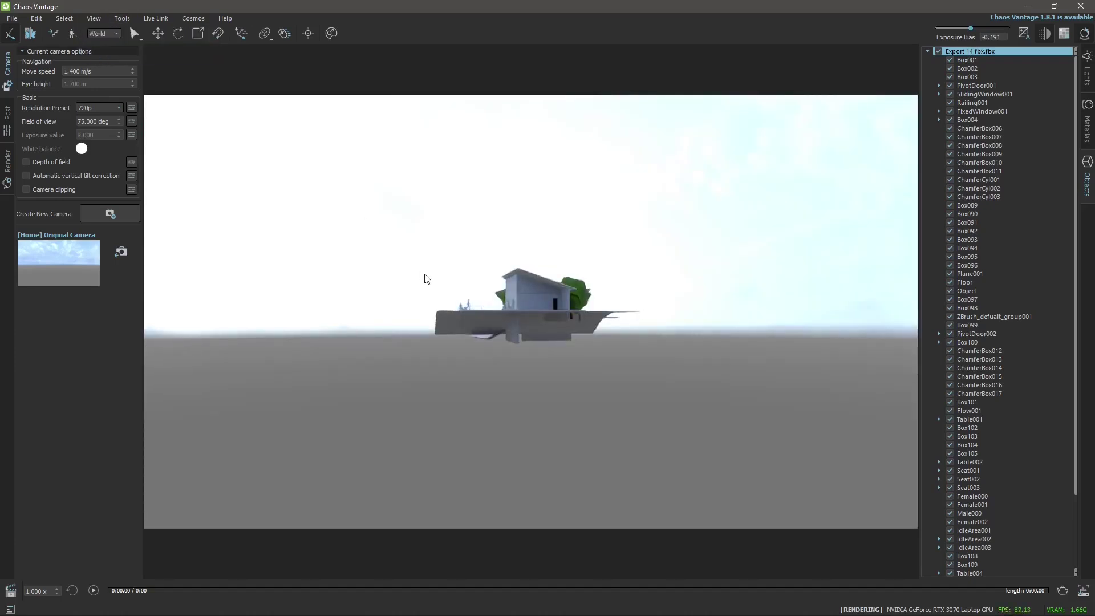
Examine the outside of the imported house and its terrain from several distances and angles
scroll(527, 300, up, 5)
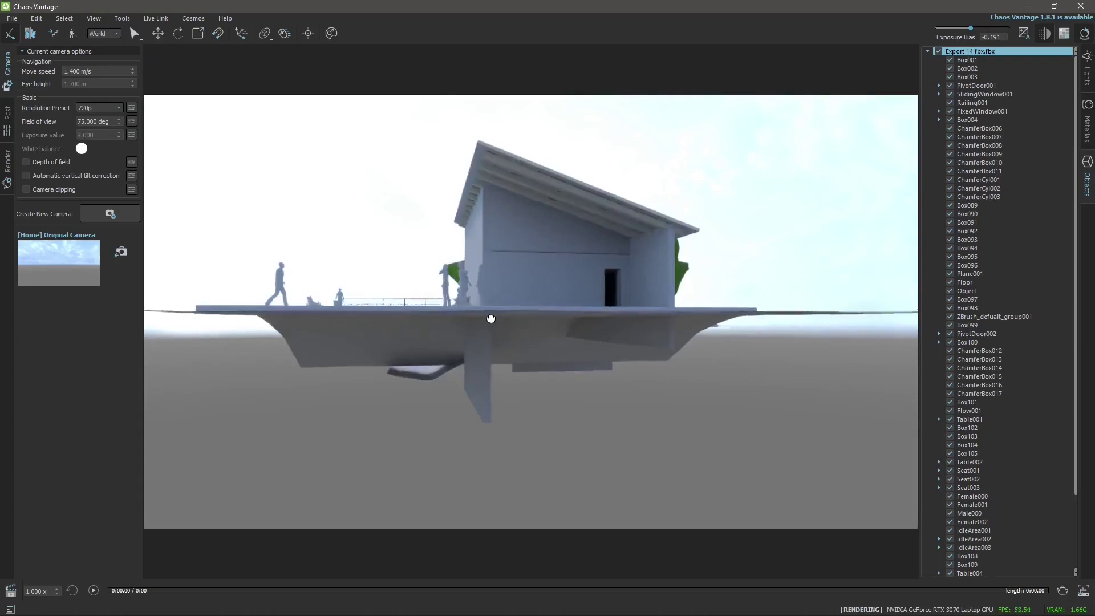
scroll(504, 345, up, 3)
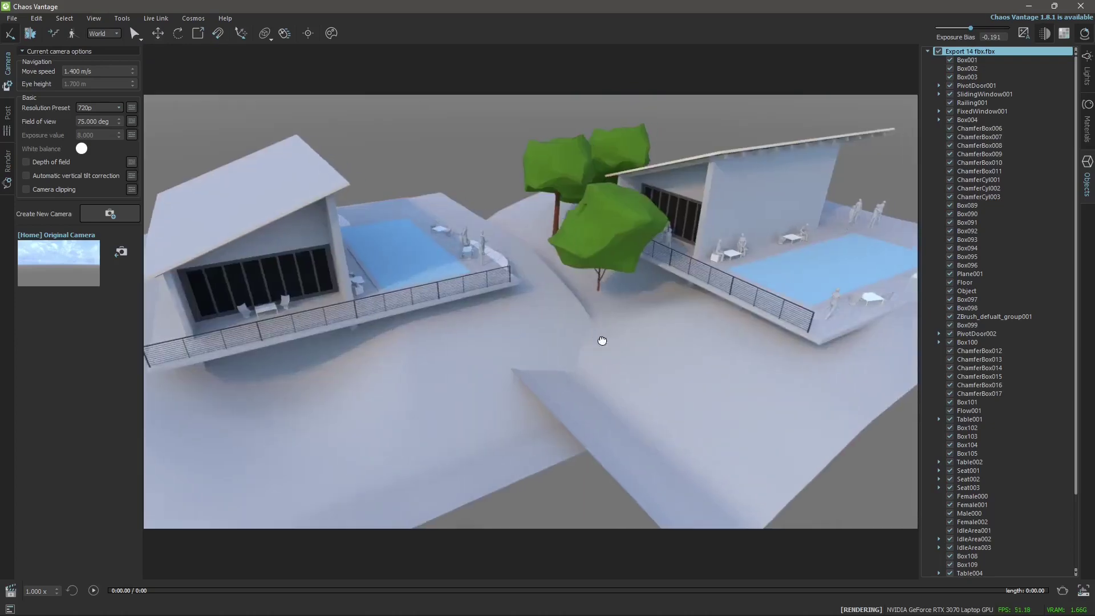
middle_drag(599, 340, 524, 361)
scroll(521, 362, down, 5)
scroll(511, 344, up, 8)
scroll(510, 343, down, 6)
scroll(510, 344, up, 7)
scroll(510, 344, down, 3)
scroll(511, 344, up, 4)
middle_drag(510, 342, 633, 405)
scroll(601, 437, down, 5)
right_drag(632, 406, 598, 308)
middle_drag(570, 365, 641, 332)
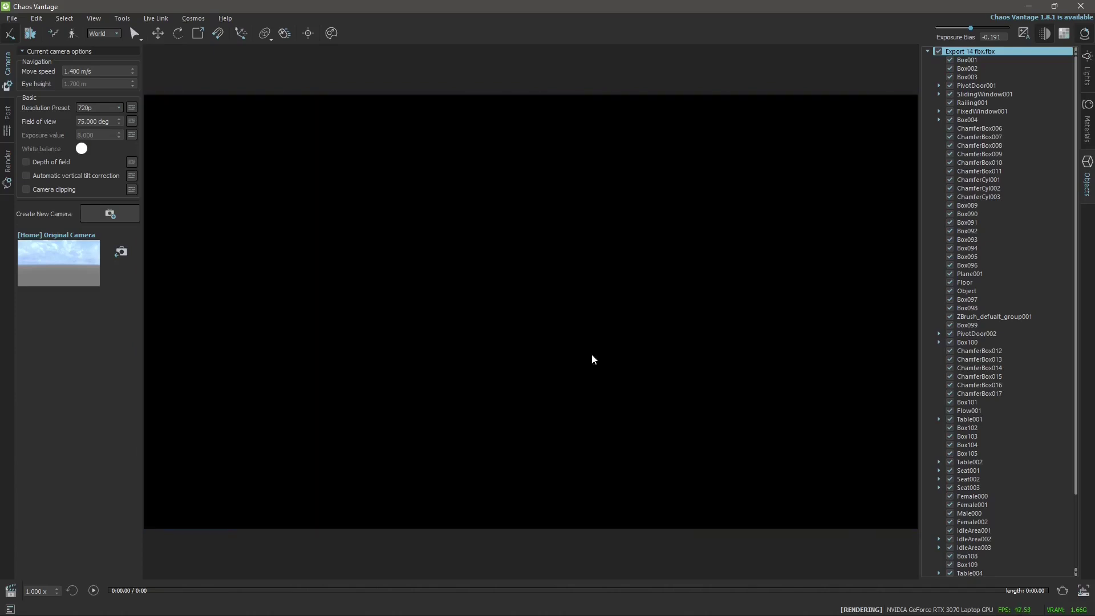
Inspect the terrace, railing, figures and trees of the imported house up close and from further away
drag(443, 379, 436, 353)
middle_drag(436, 358, 555, 432)
right_drag(555, 431, 530, 312)
scroll(630, 125, up, 3)
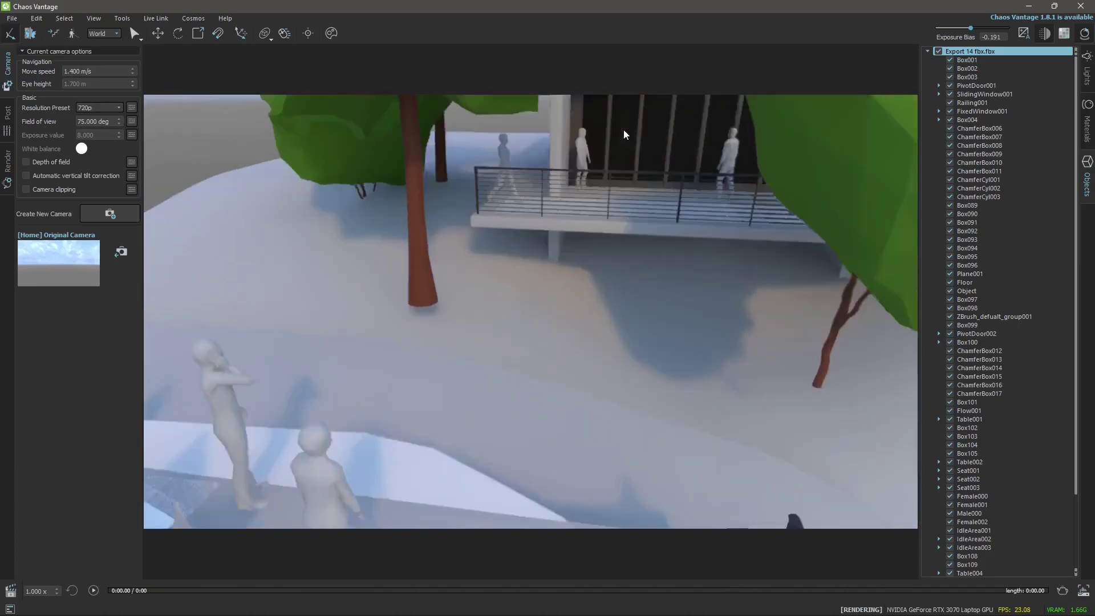
drag(642, 188, 530, 312)
scroll(550, 306, up, 4)
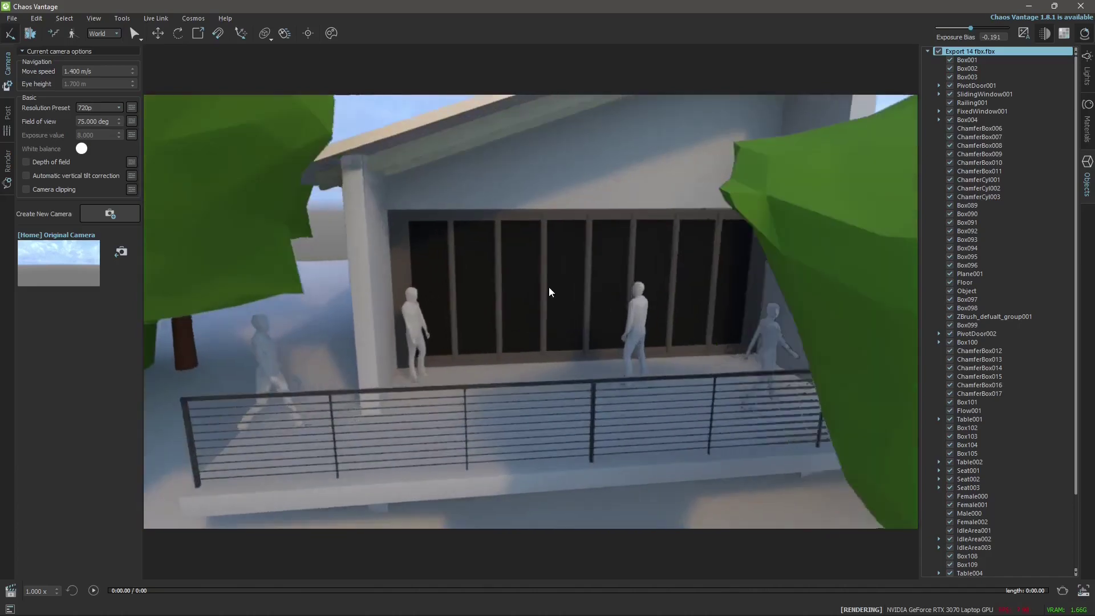
scroll(531, 376, up, 3)
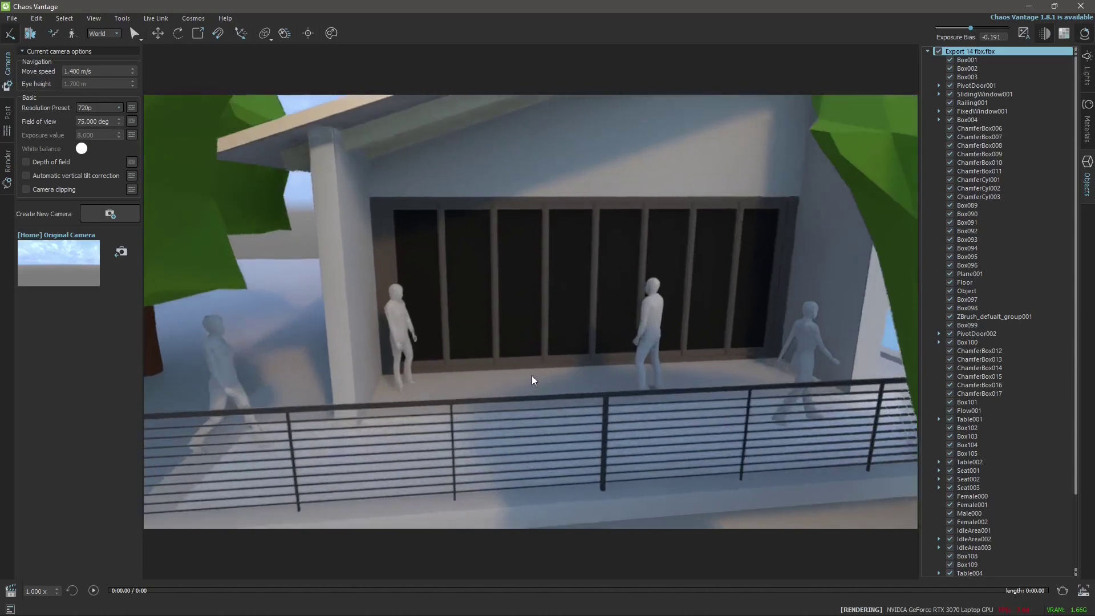
drag(576, 364, 602, 373)
scroll(602, 372, down, 3)
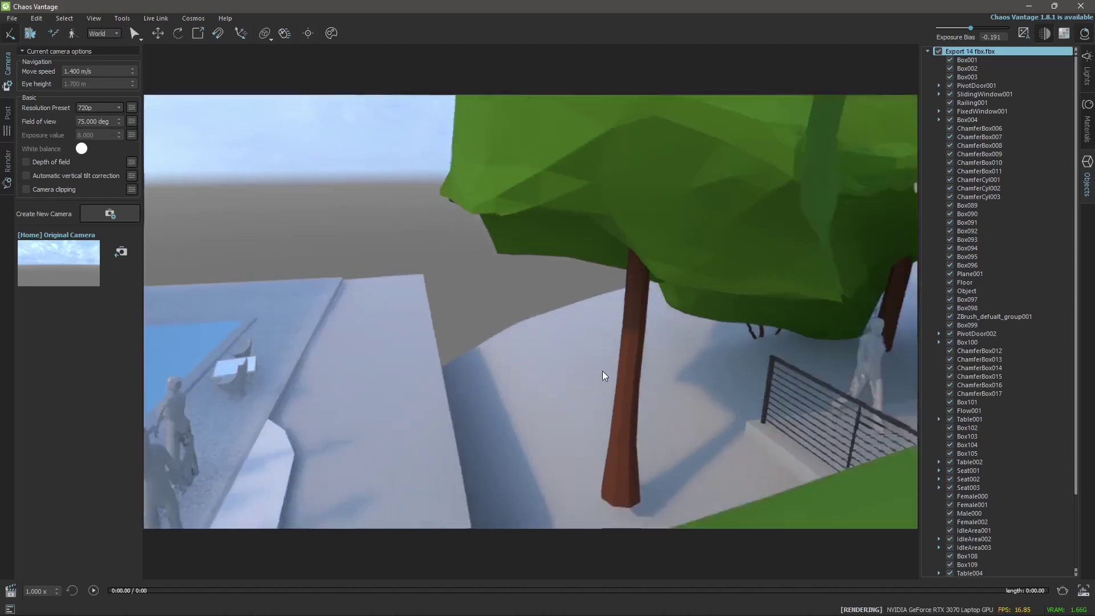
scroll(602, 371, down, 8)
middle_drag(604, 370, 580, 341)
scroll(581, 340, up, 6)
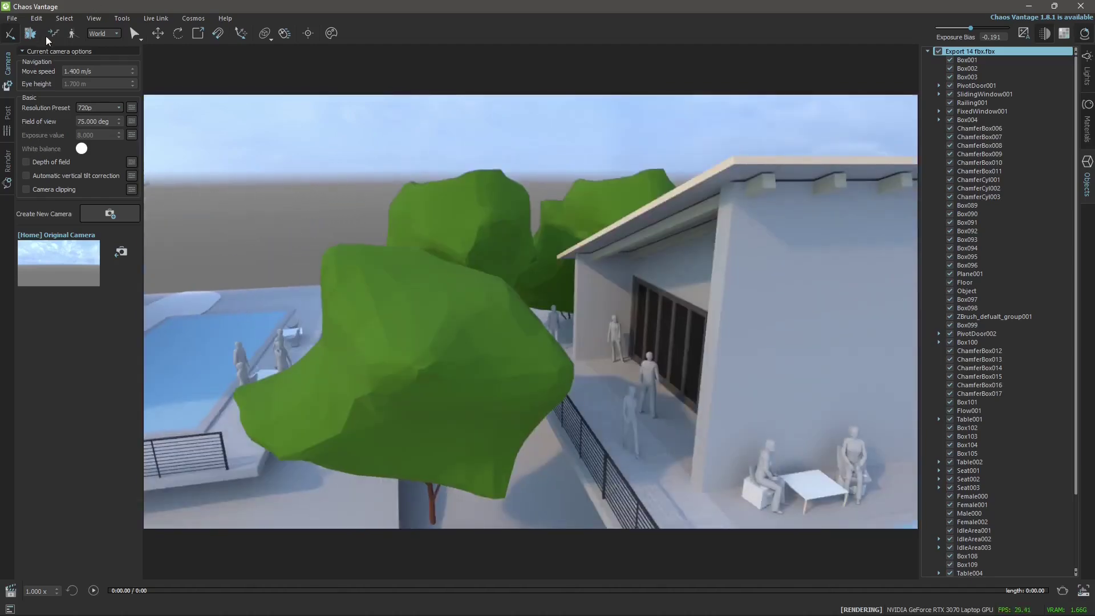
Turn on walk navigation and explore the terrain around the houses at eye height
click(57, 35)
click(75, 35)
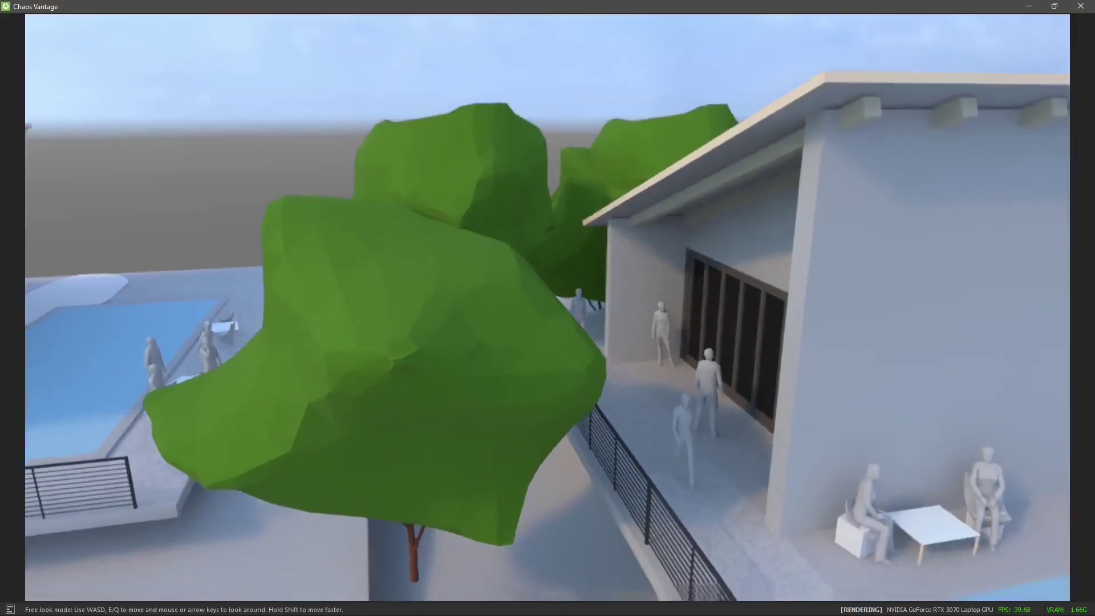
key(Left)
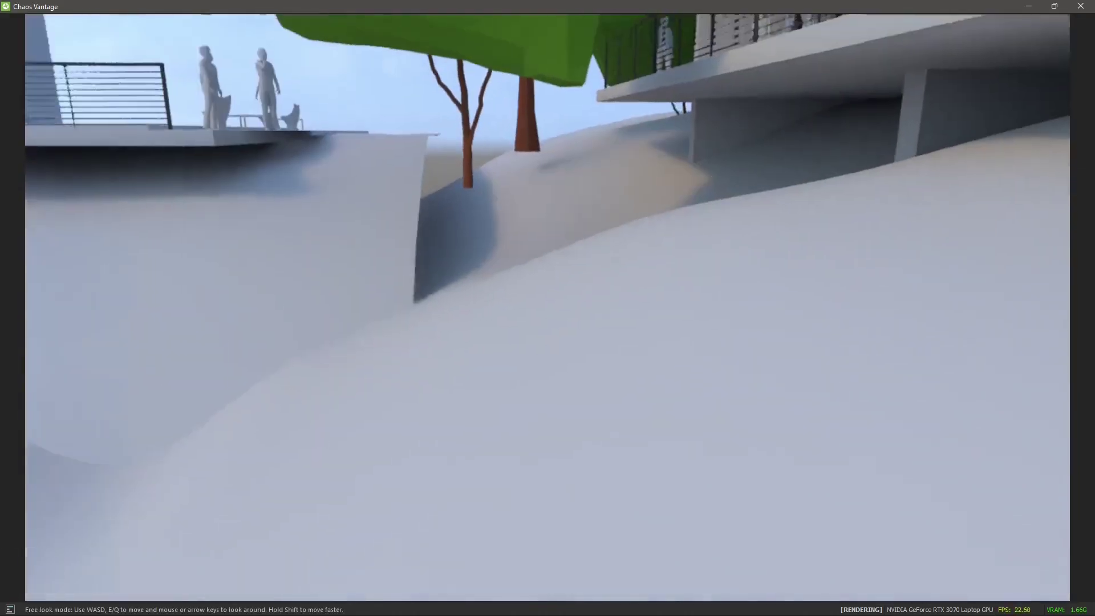
key(w)
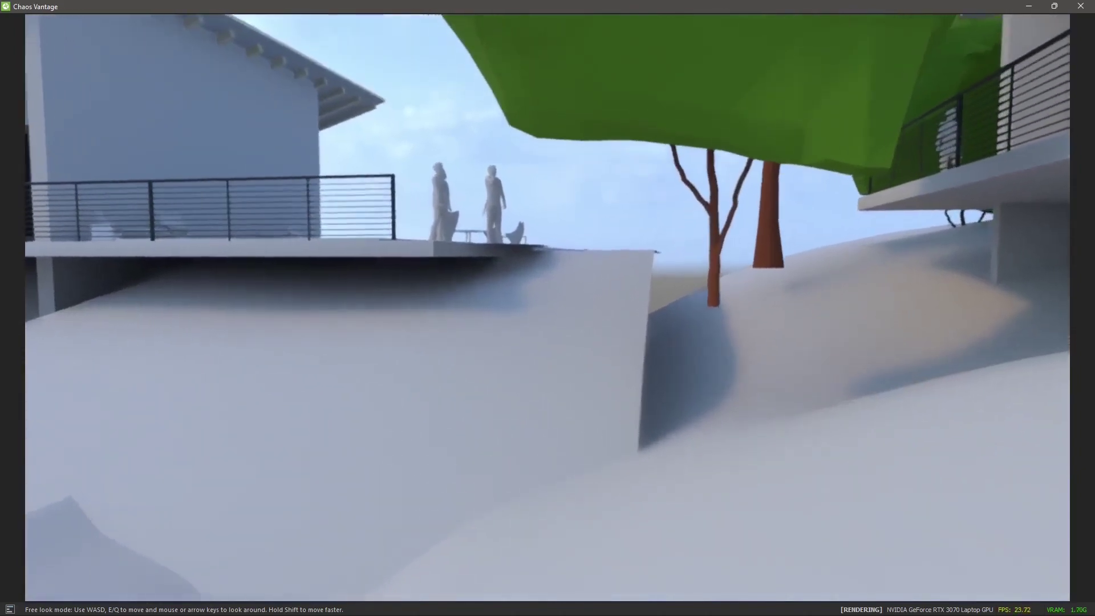
key(c)
key(w)
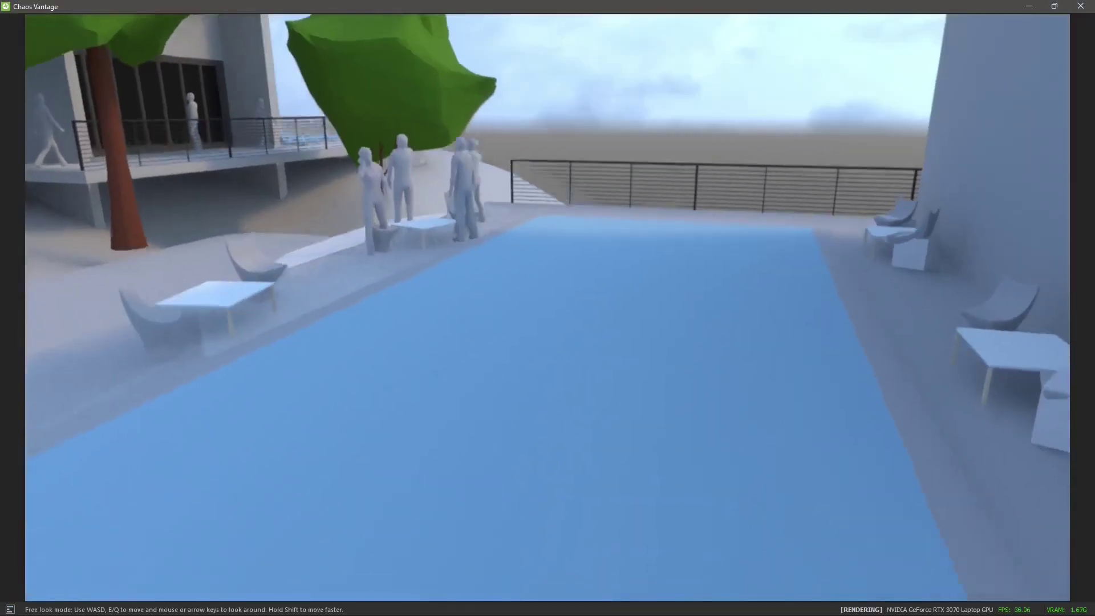
Move through the model in free look, examining the poolside, the railing and the terrace with the sliding windows
key(q)
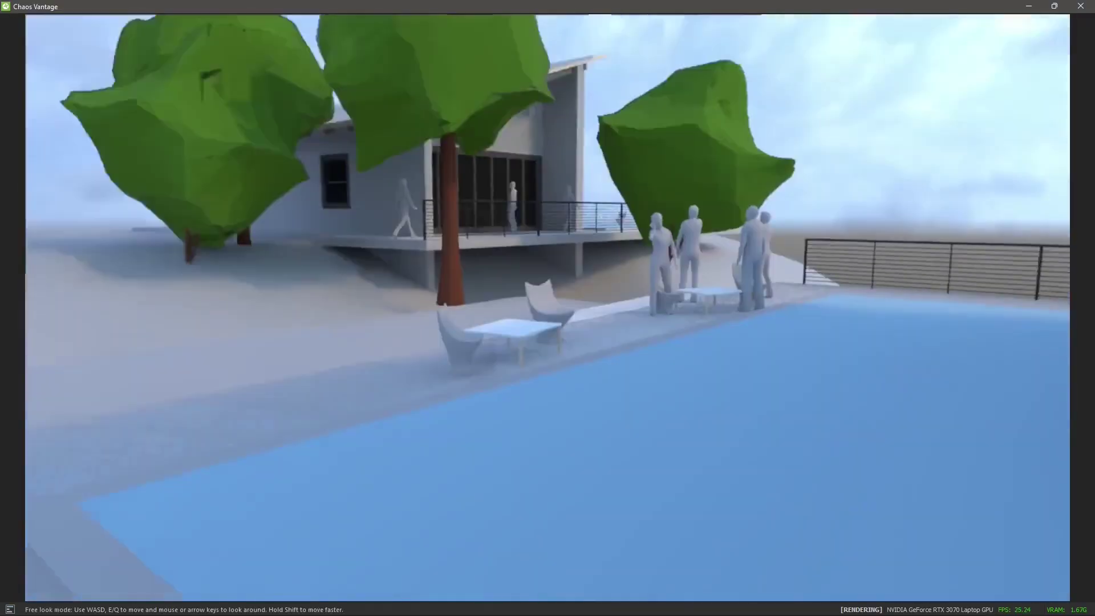
key(Right)
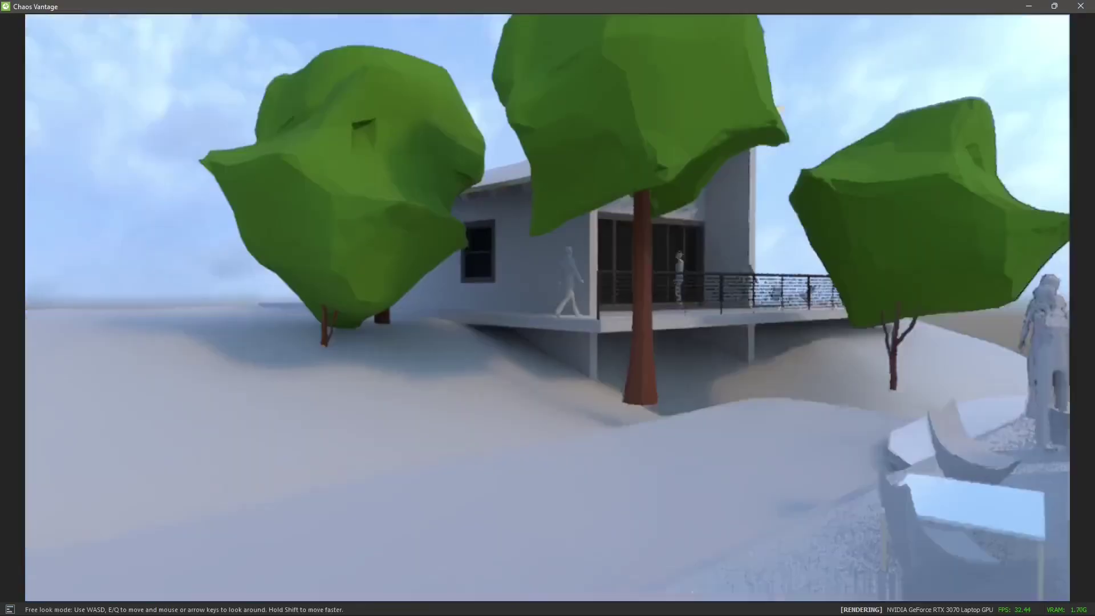
key(w)
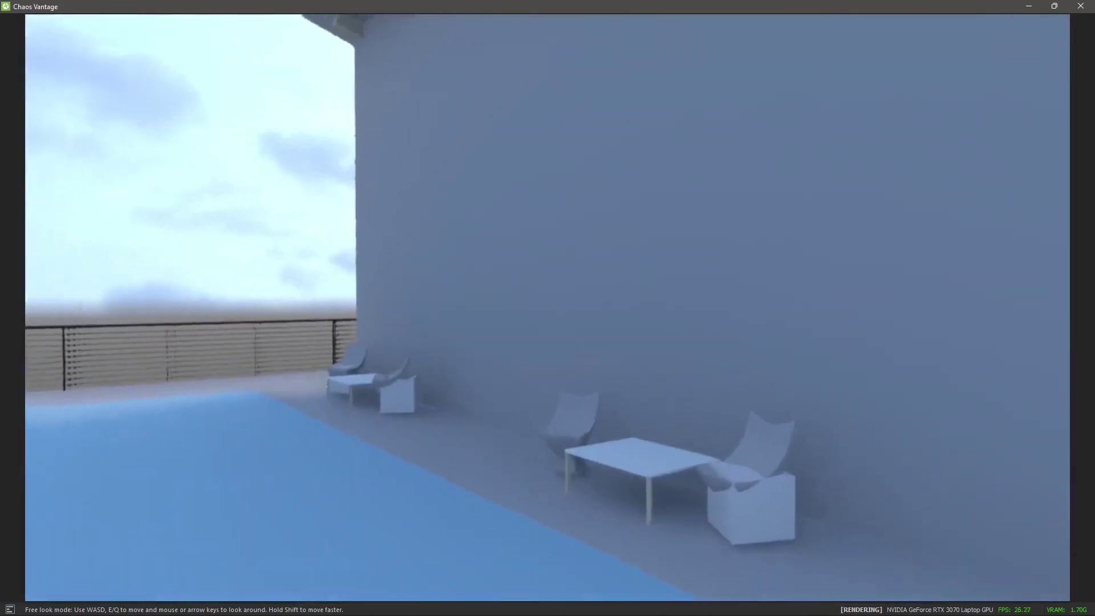
key(Left)
key(w)
key(Left)
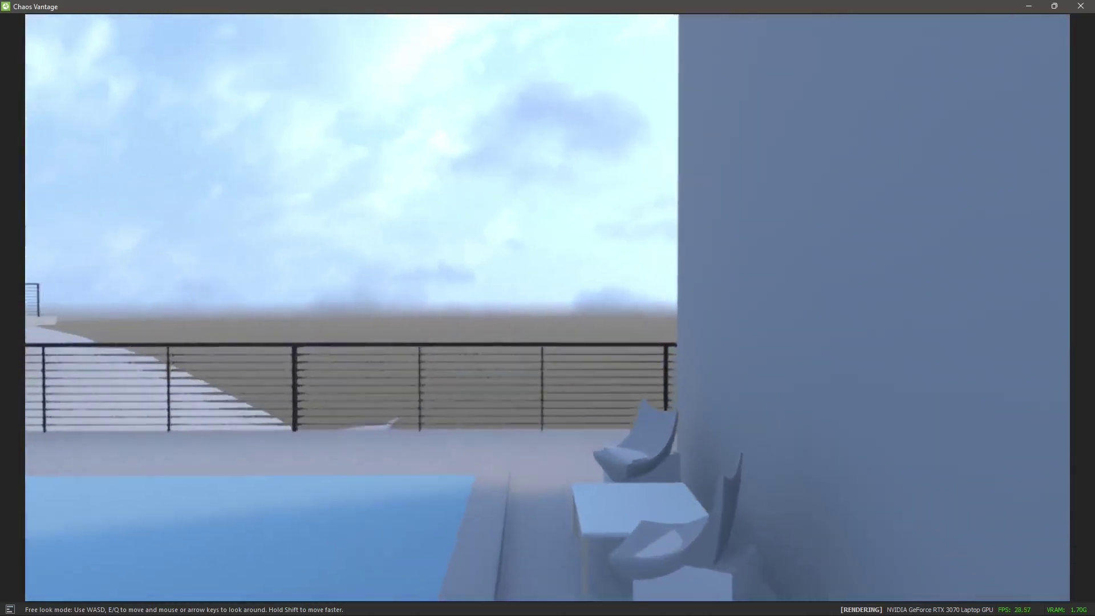
key(w)
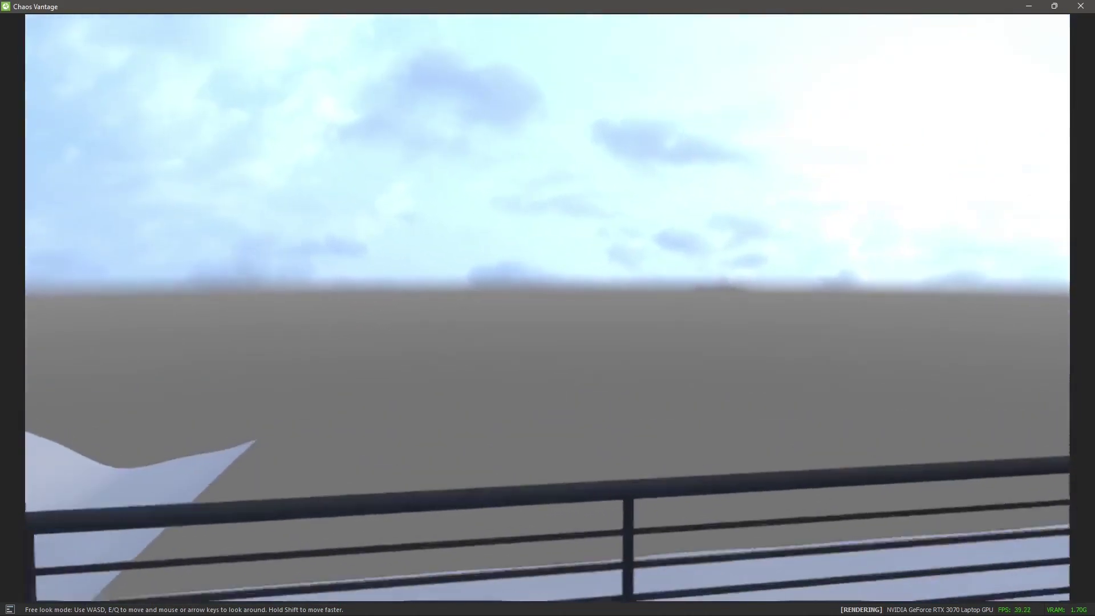
key(Right)
key(w)
key(Left)
key(Right)
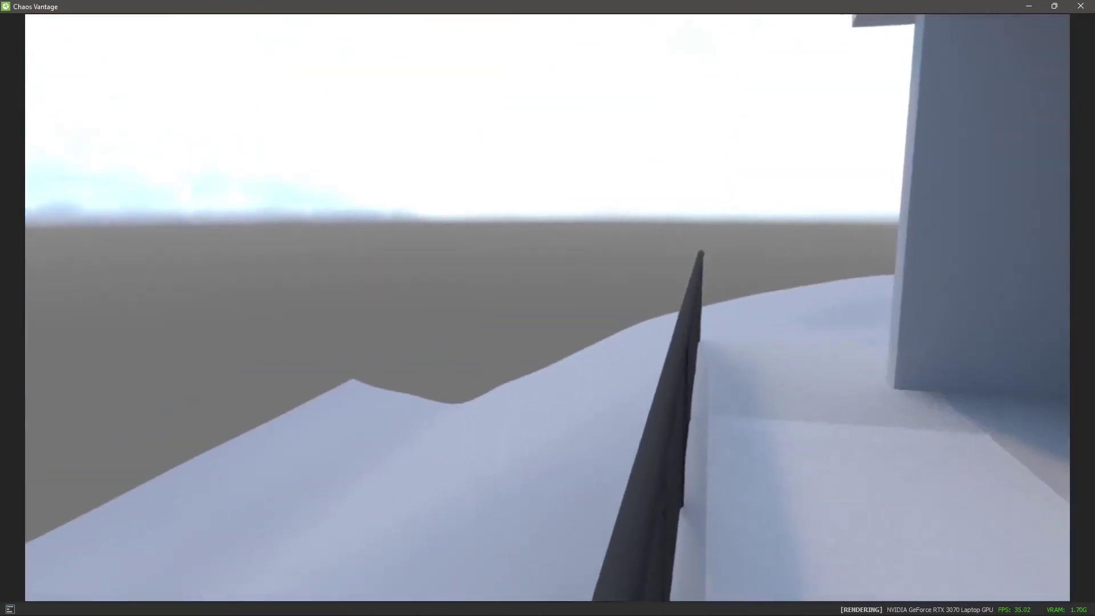
key(Right)
key(s)
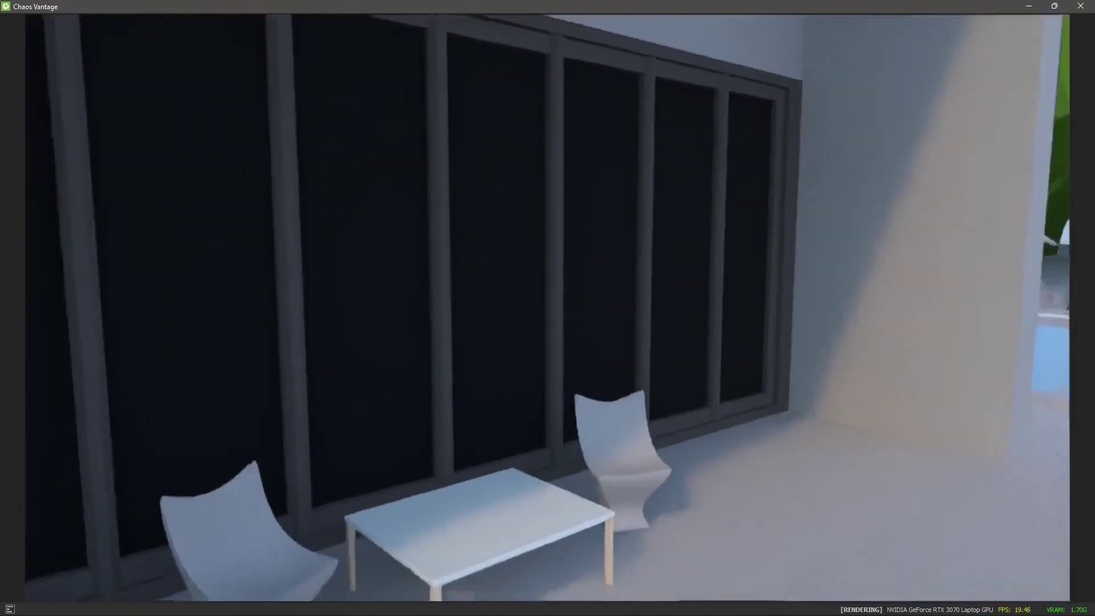
Switch to 3ds Max, select all scene objects and open the .vrscene exporter
key(alt+Tab)
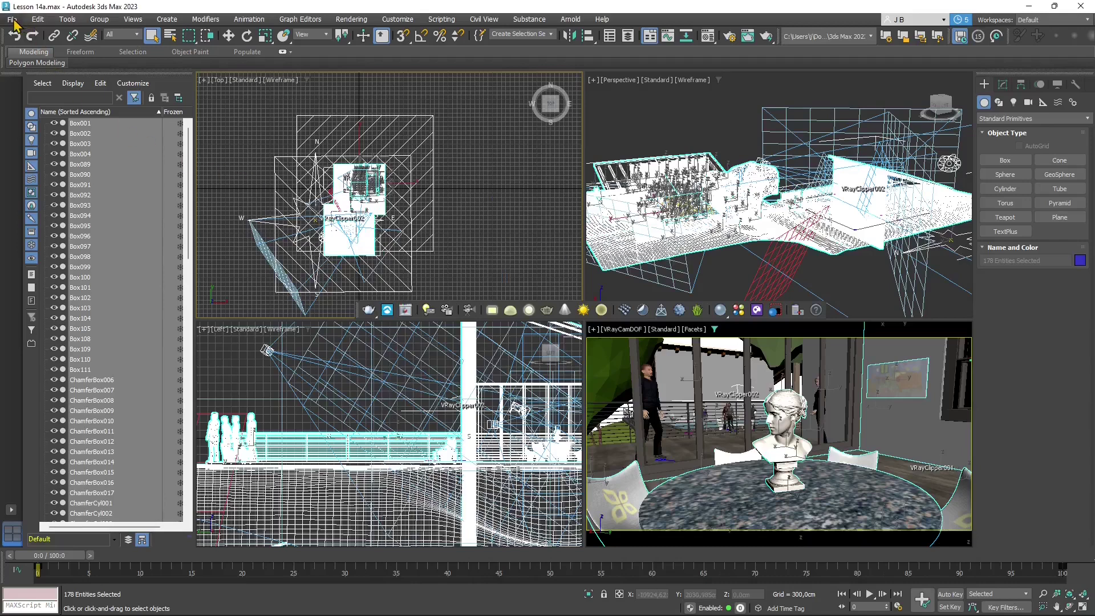
click(13, 20)
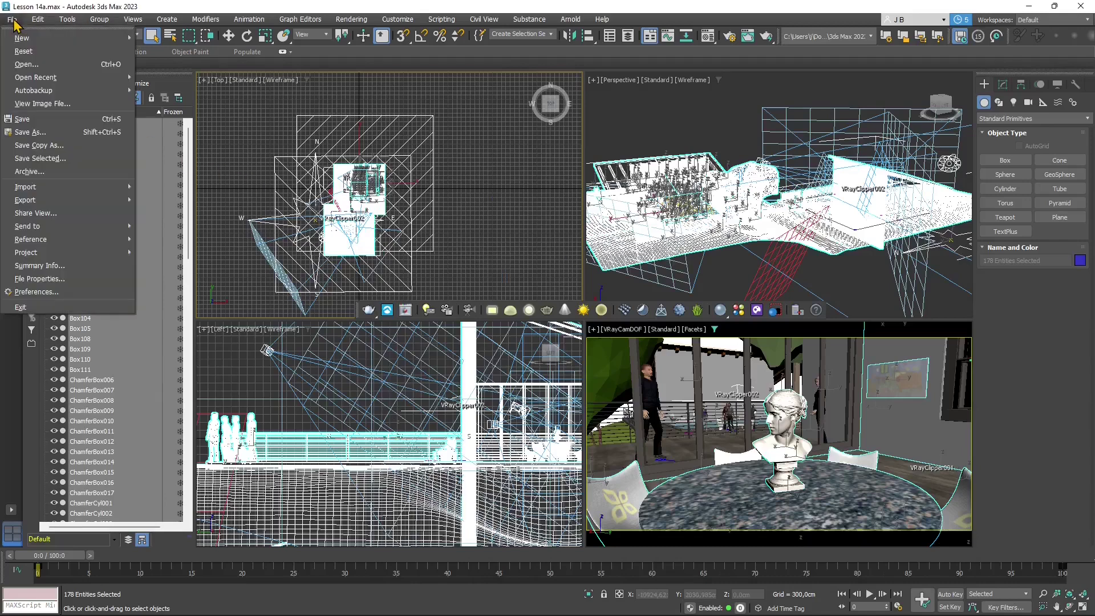
mouse_move(37, 19)
click(368, 203)
click(449, 163)
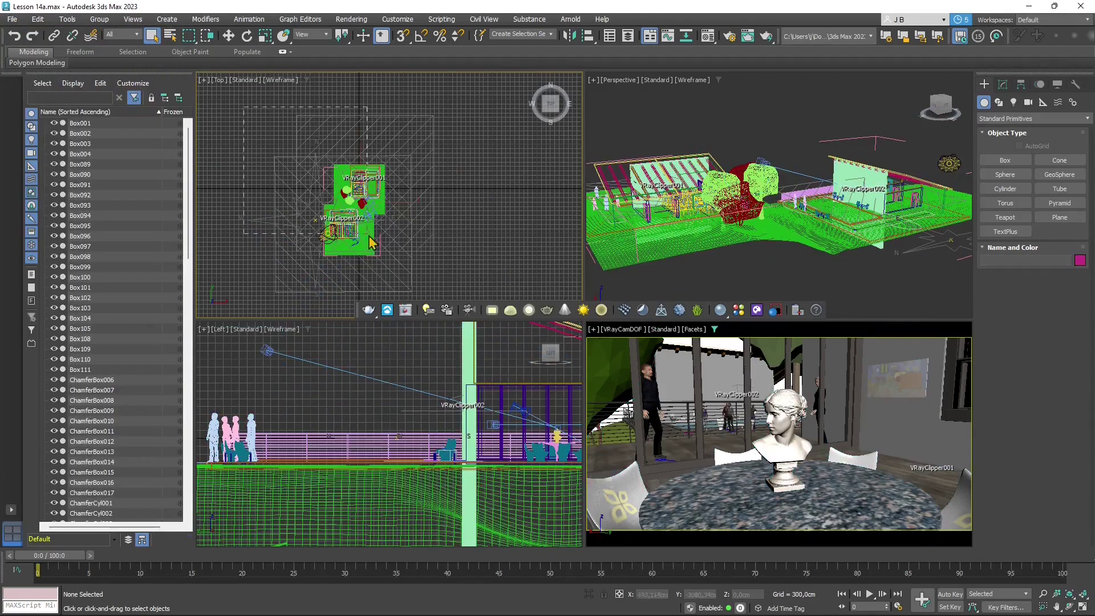
key(ctrl+a)
right_click(343, 211)
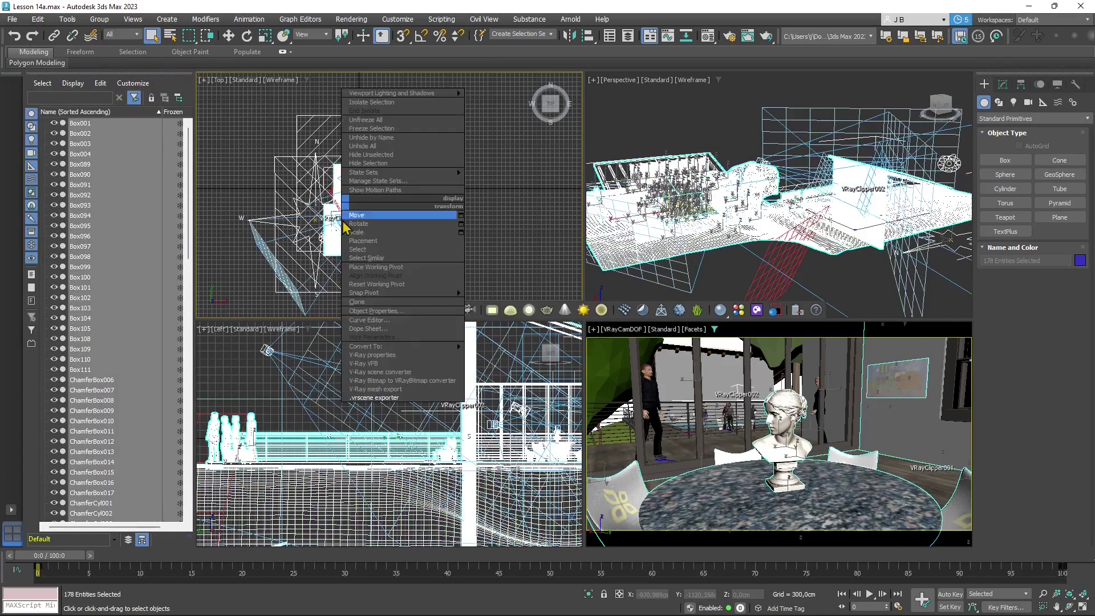
click(378, 398)
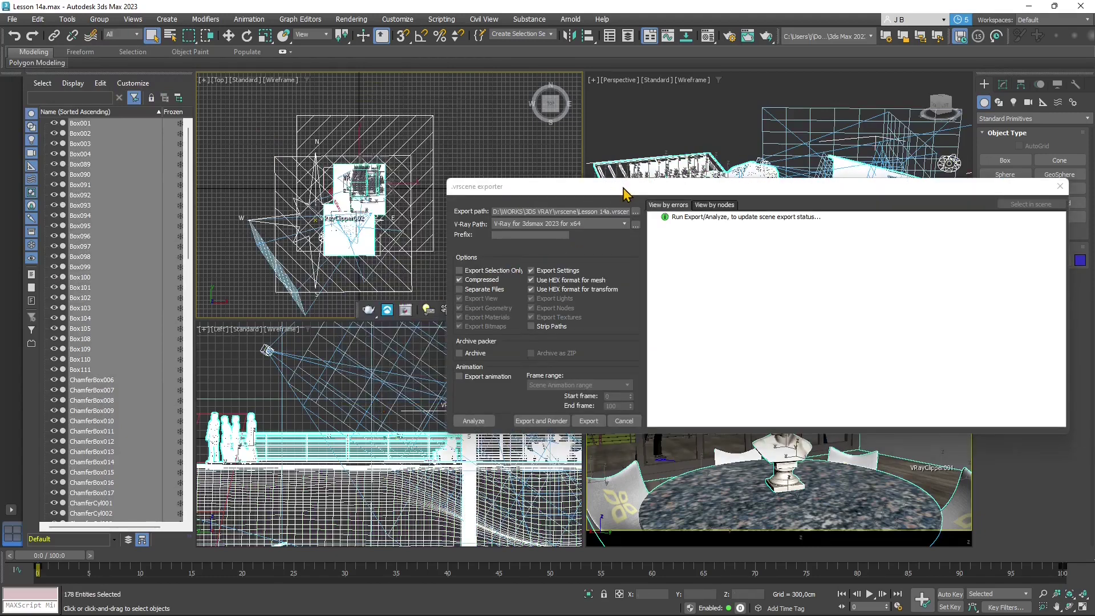
Reselect all scene objects and check the V-Ray scene file's save location in the 3DS VRAY\vrscene folder
drag(624, 194, 539, 194)
click(434, 165)
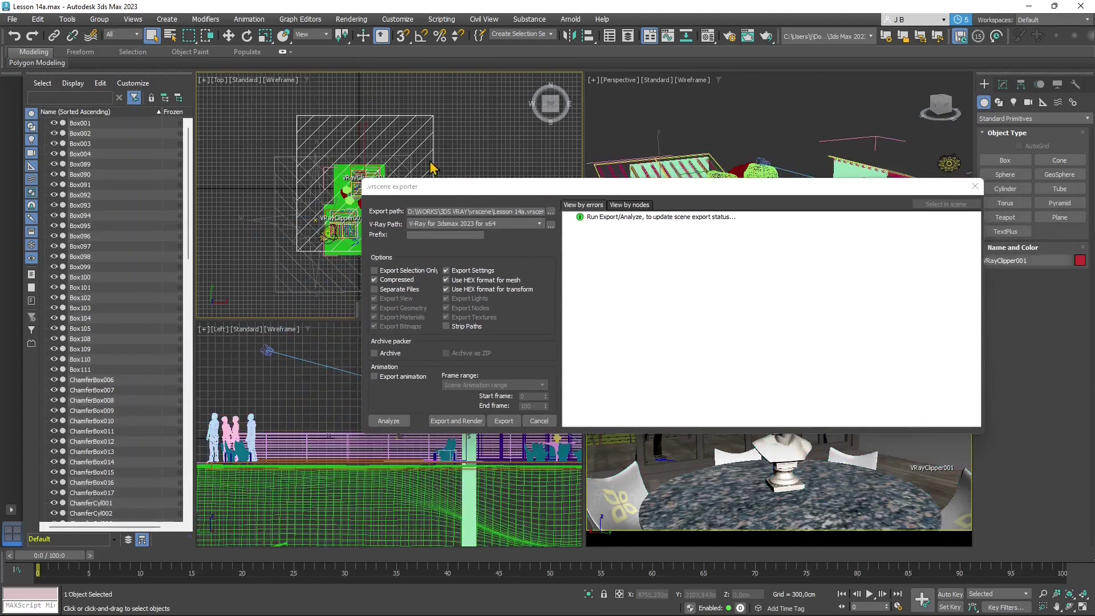
click(479, 190)
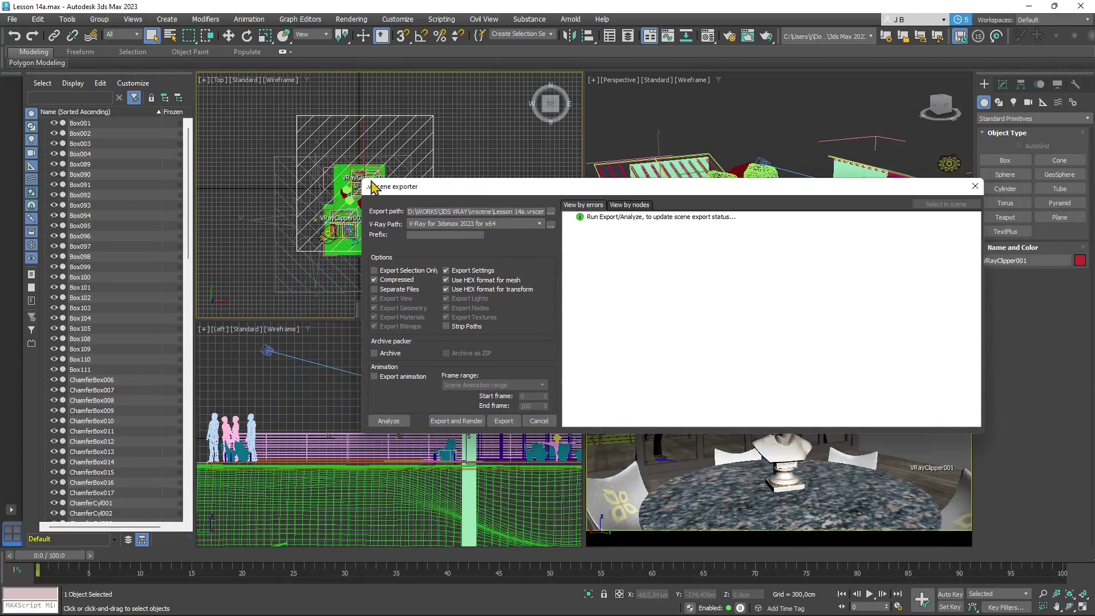
key(ctrl+a)
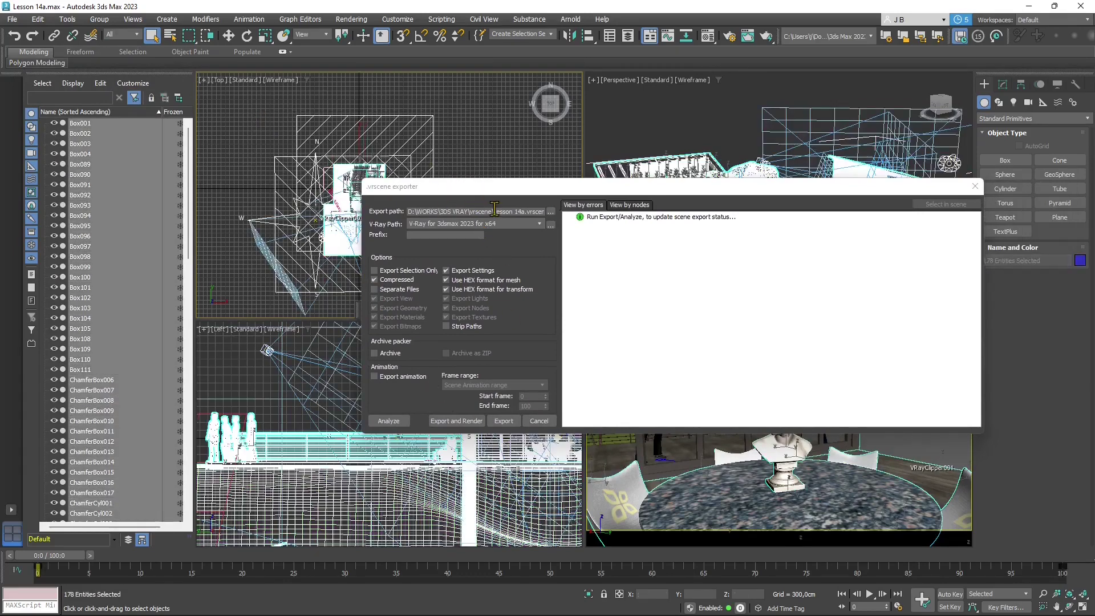
click(550, 211)
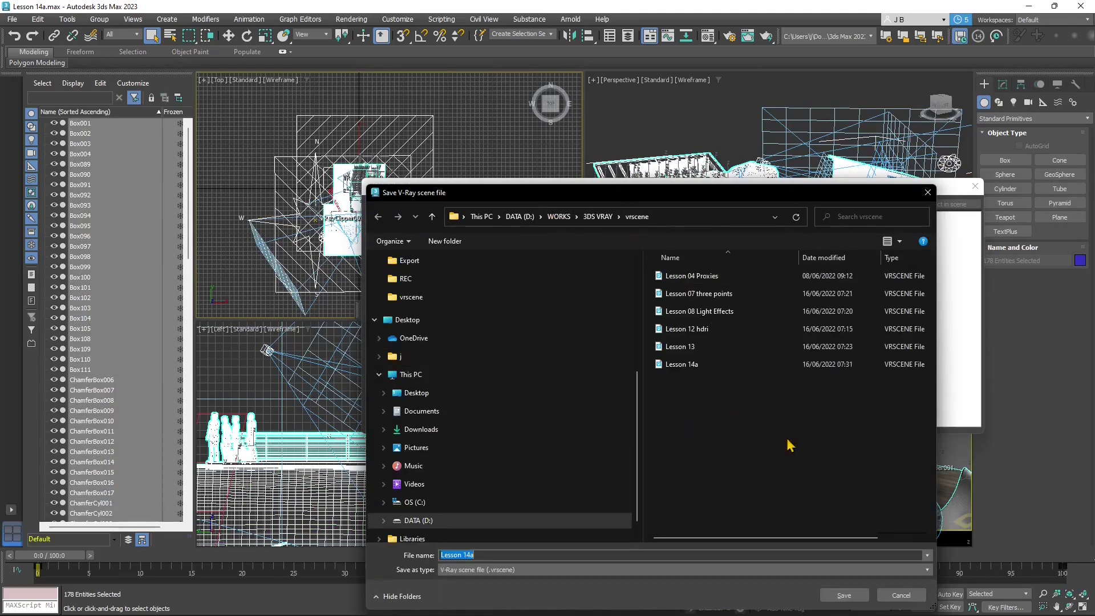
click(893, 593)
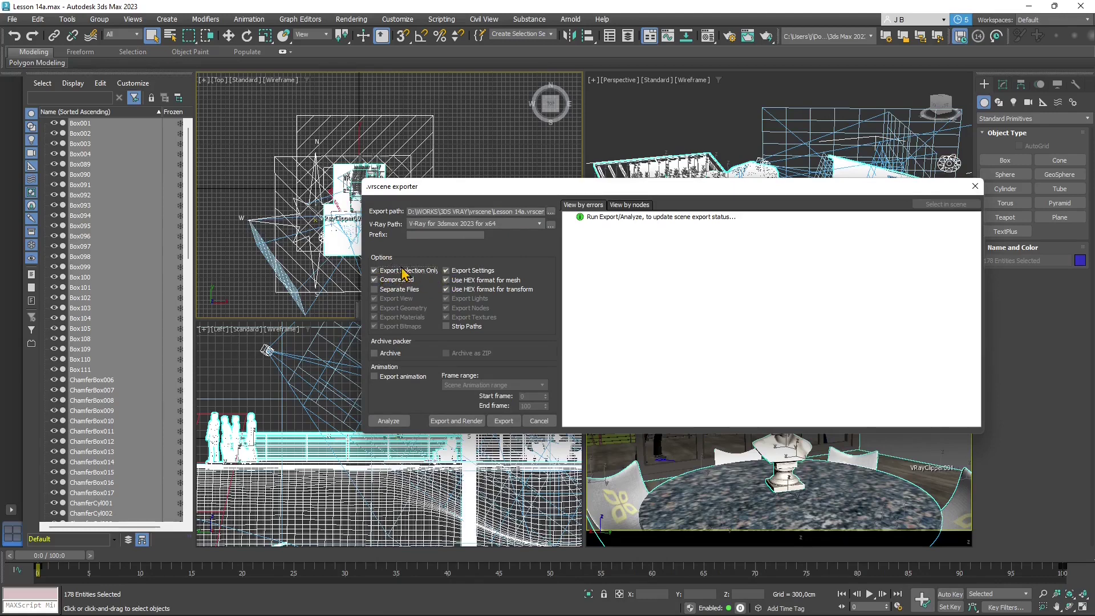
click(375, 290)
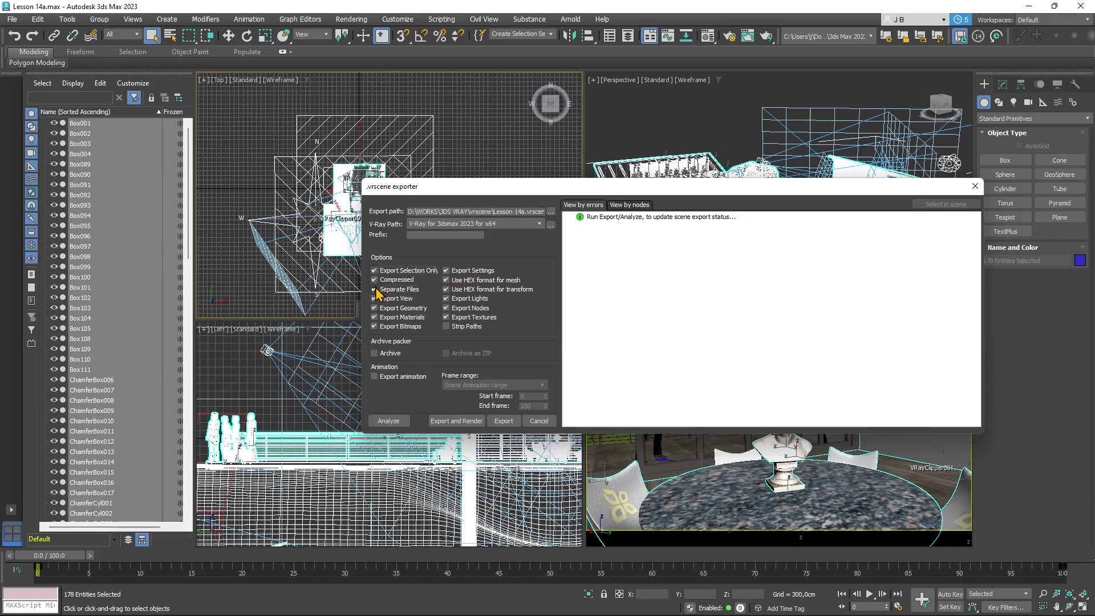
click(375, 290)
click(375, 290)
click(375, 290)
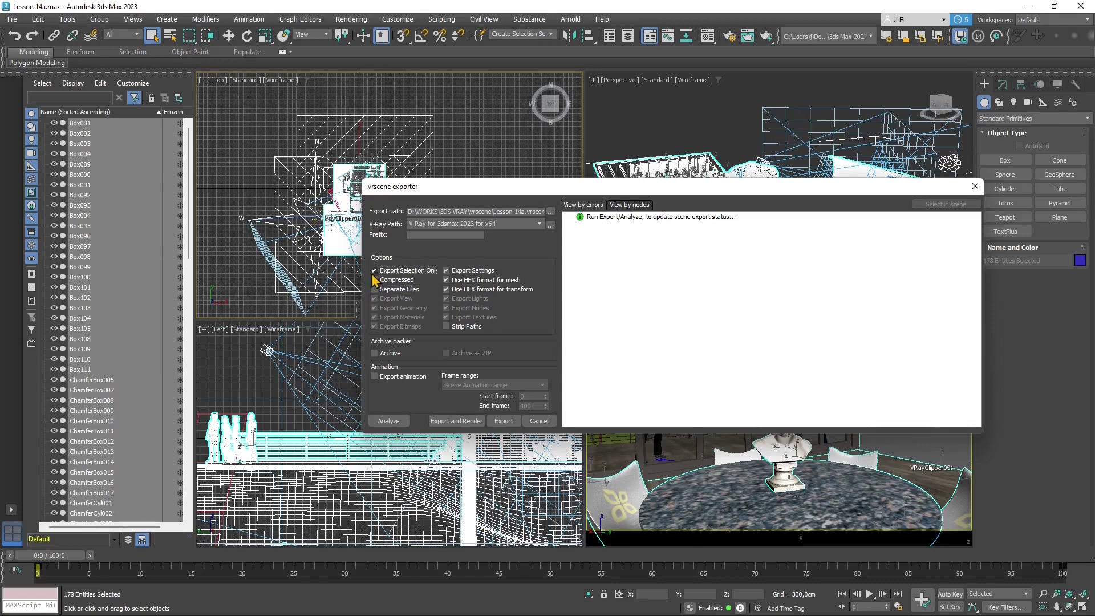
Toggle the Export Selection Only, Compressed and Export animation options of the .vrscene export
click(374, 270)
click(374, 280)
click(375, 377)
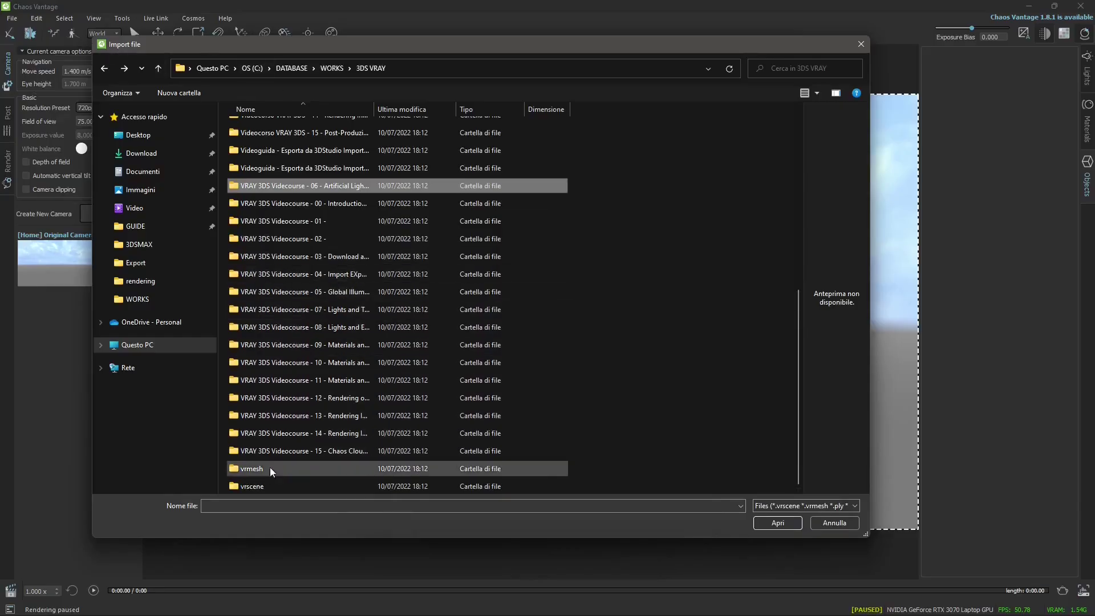
Import Lesson 14.vrscene from the vrscene folder into the current scene, including cameras, lights, geometry and materials
double_click(264, 483)
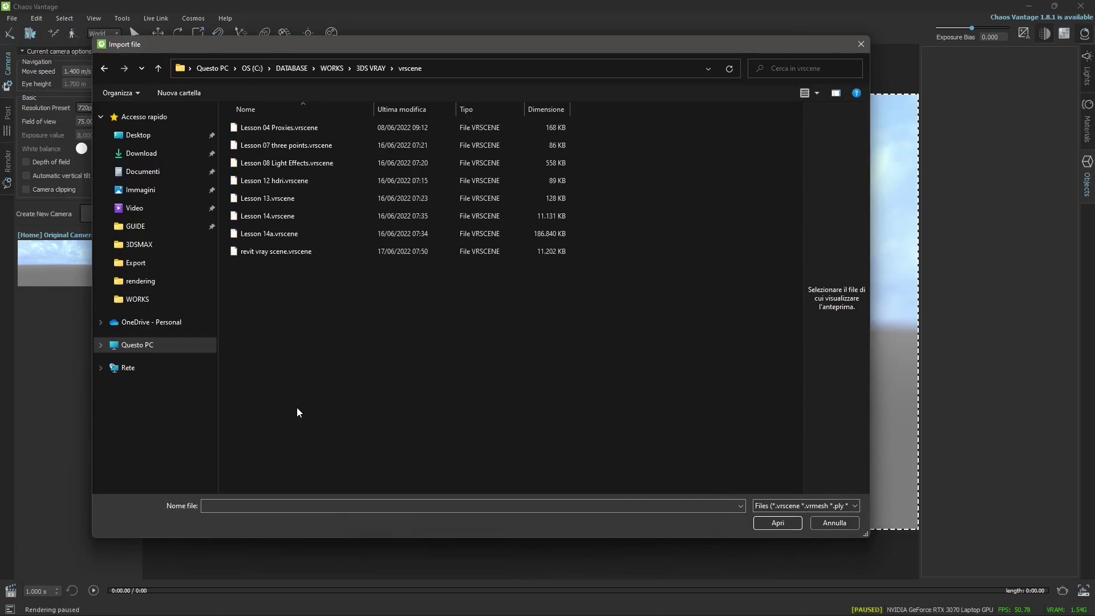
click(269, 216)
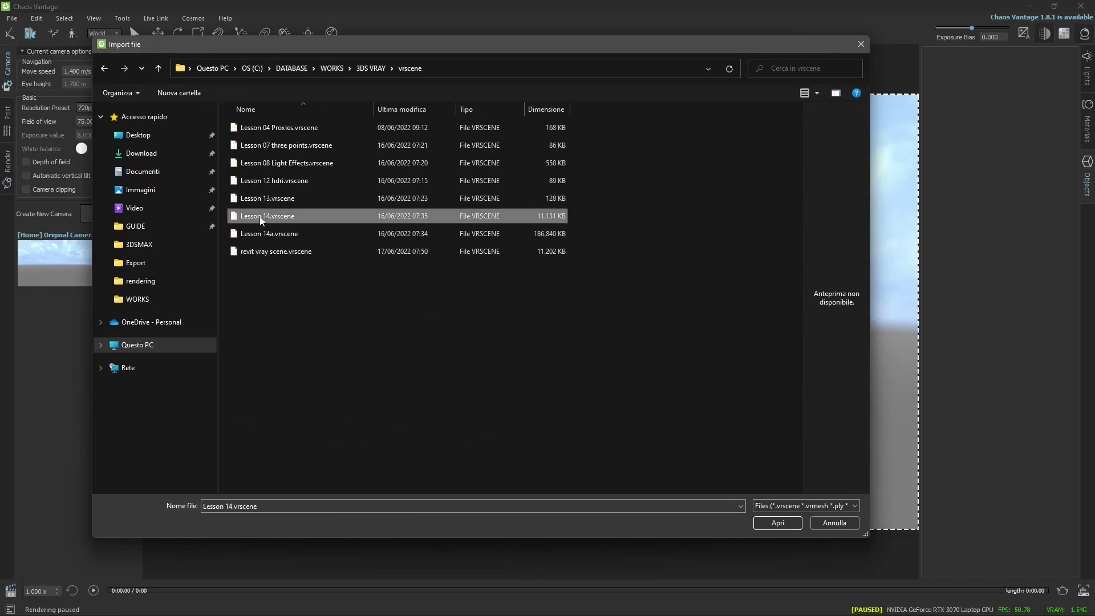
click(777, 523)
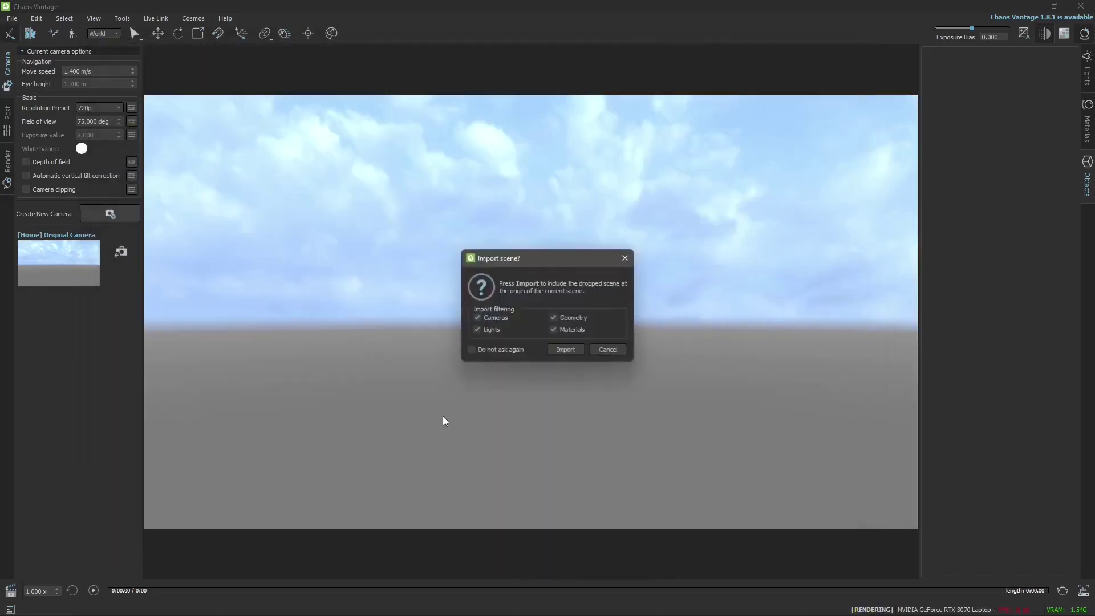
click(566, 350)
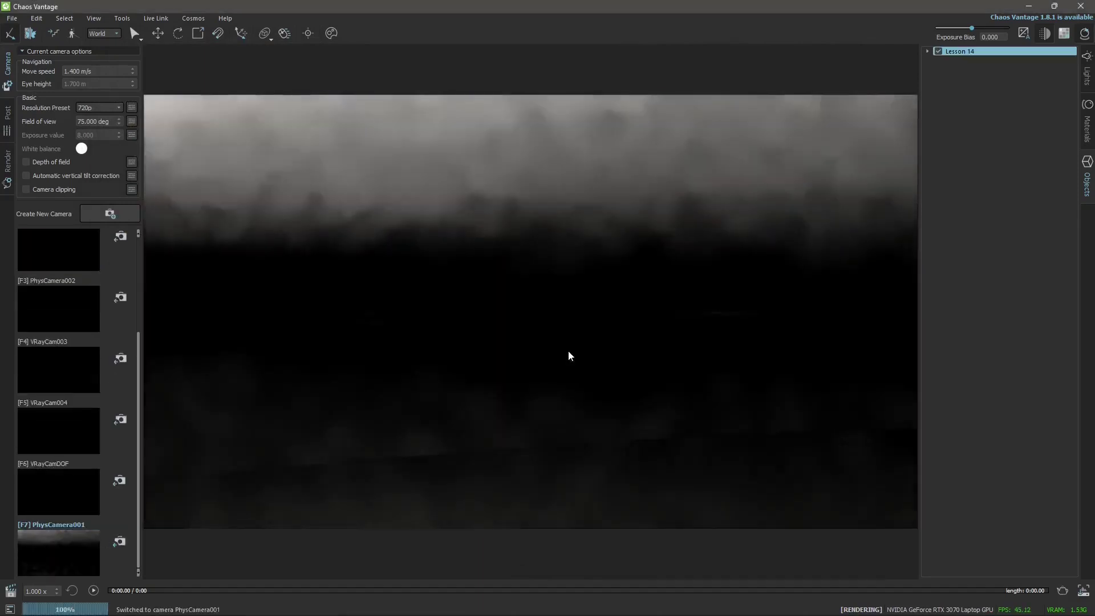
Frame the whole imported scene and bring the buildings with the pool terraces into closer view
click(96, 19)
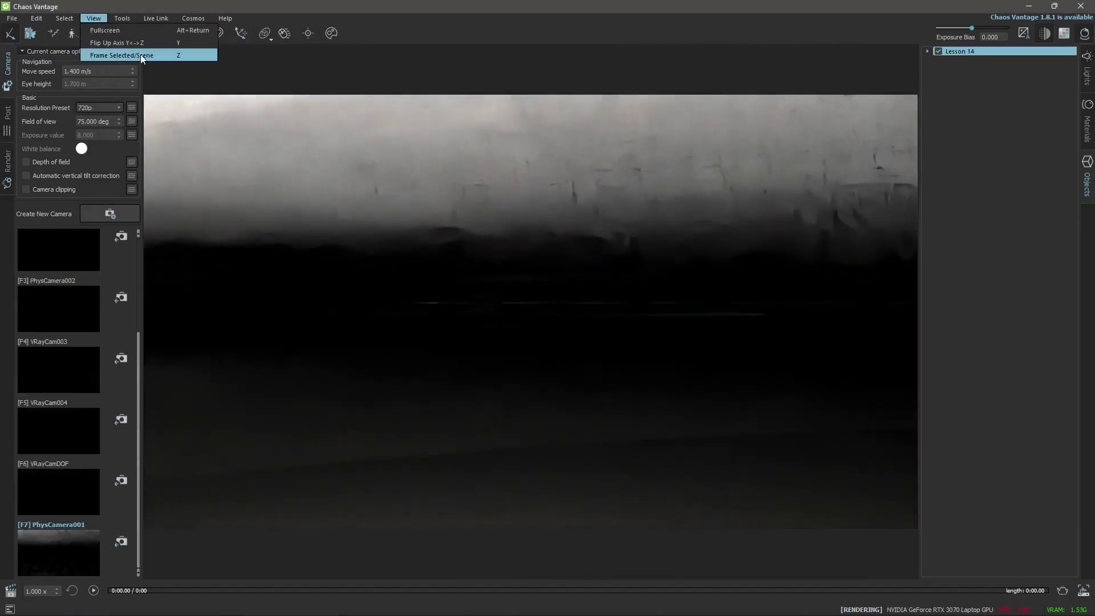
click(140, 54)
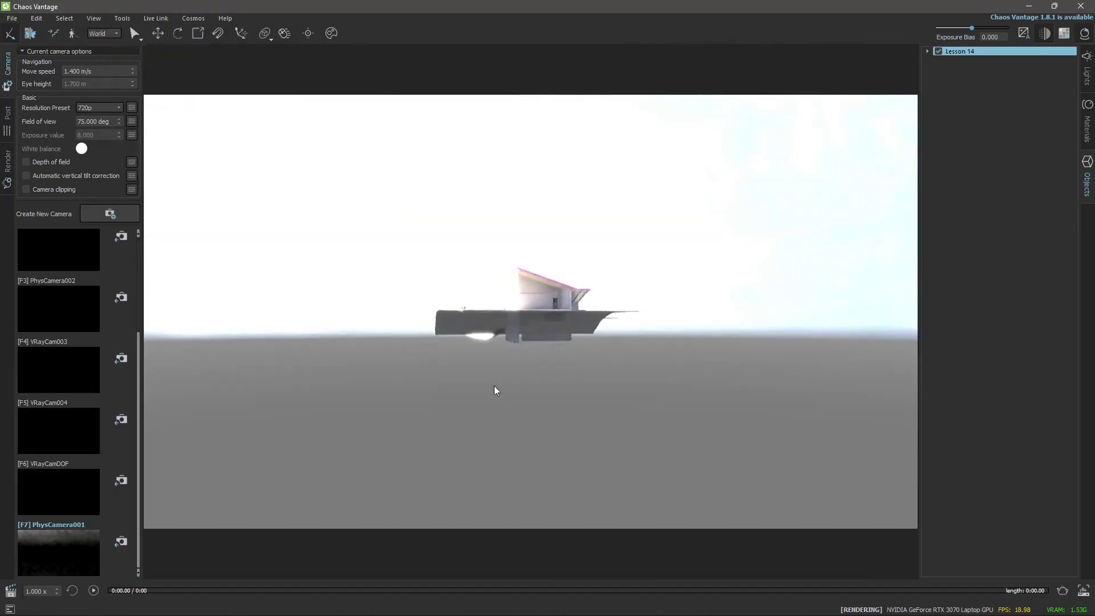
right_drag(490, 378, 493, 336)
scroll(534, 301, up, 5)
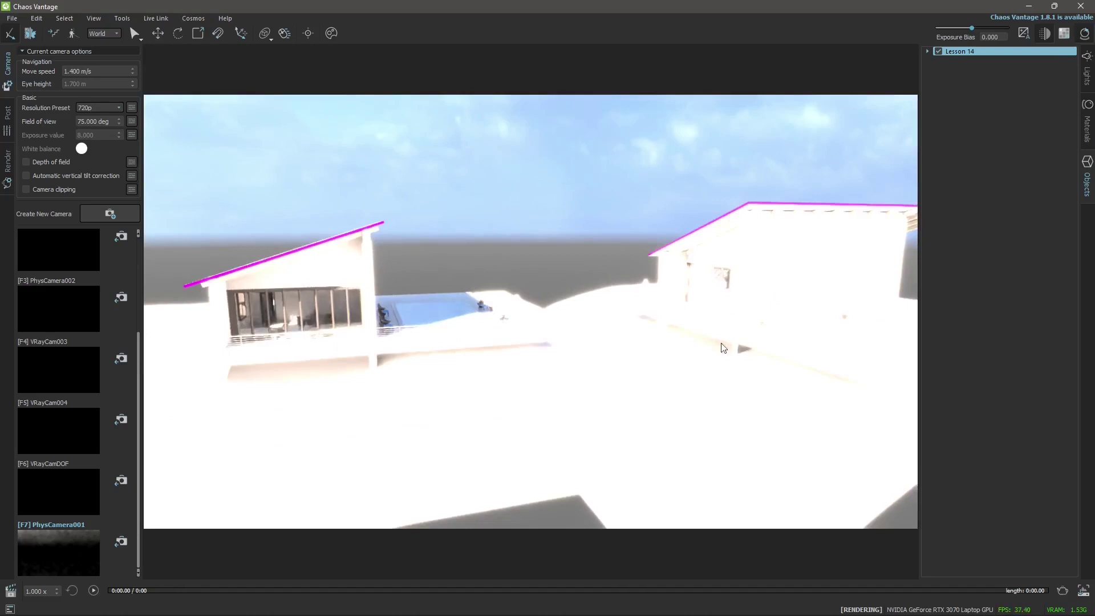
middle_drag(695, 354, 659, 312)
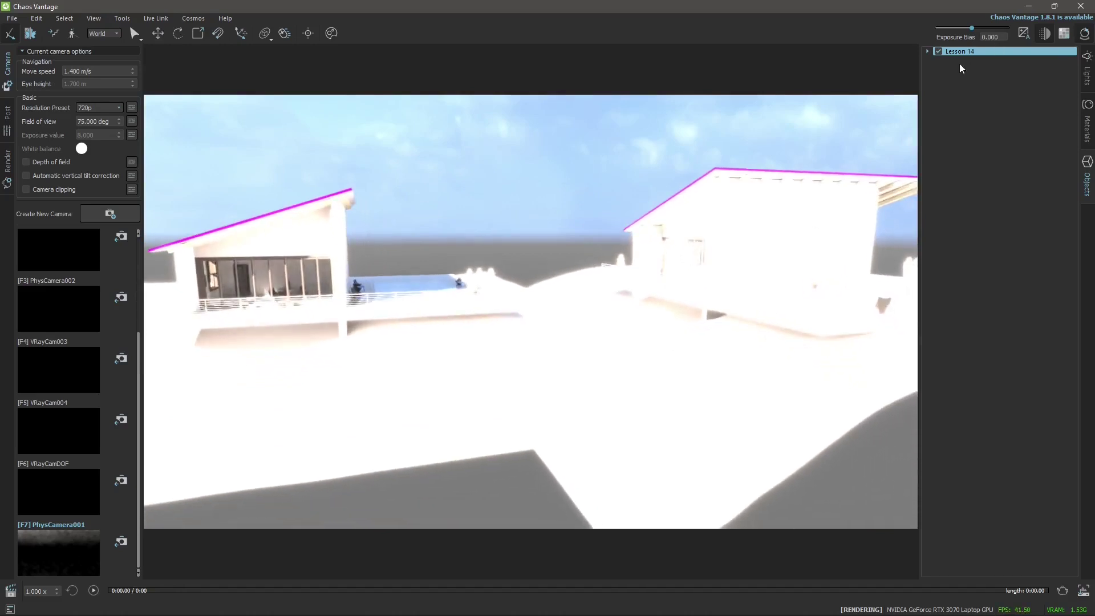
Show the scene lights and collapse the settings of each one, from Sun001 through the light portals to Spot016
click(1087, 77)
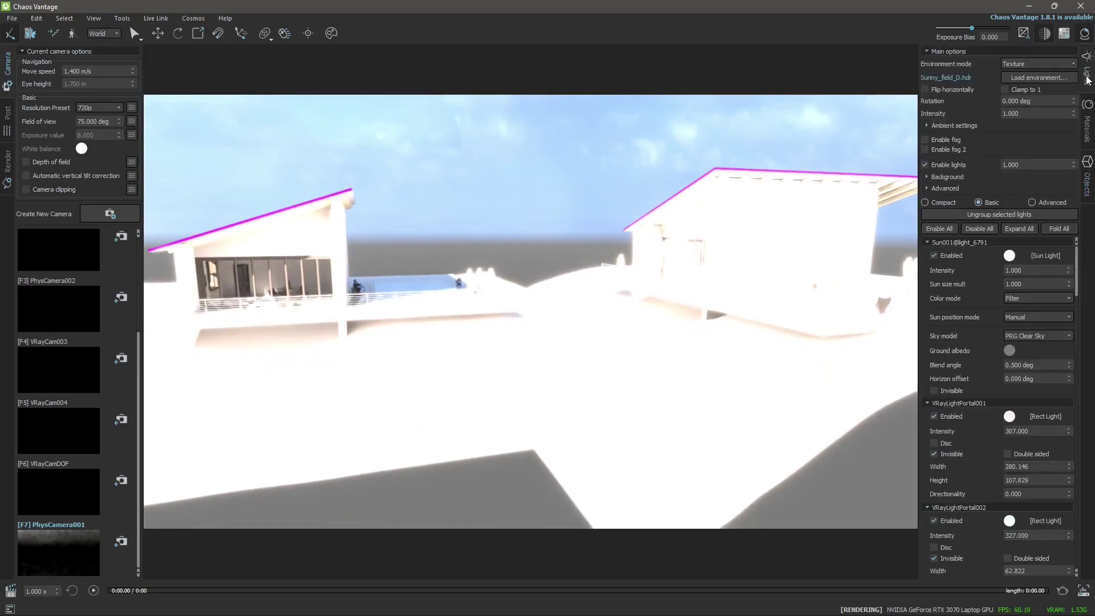
click(927, 242)
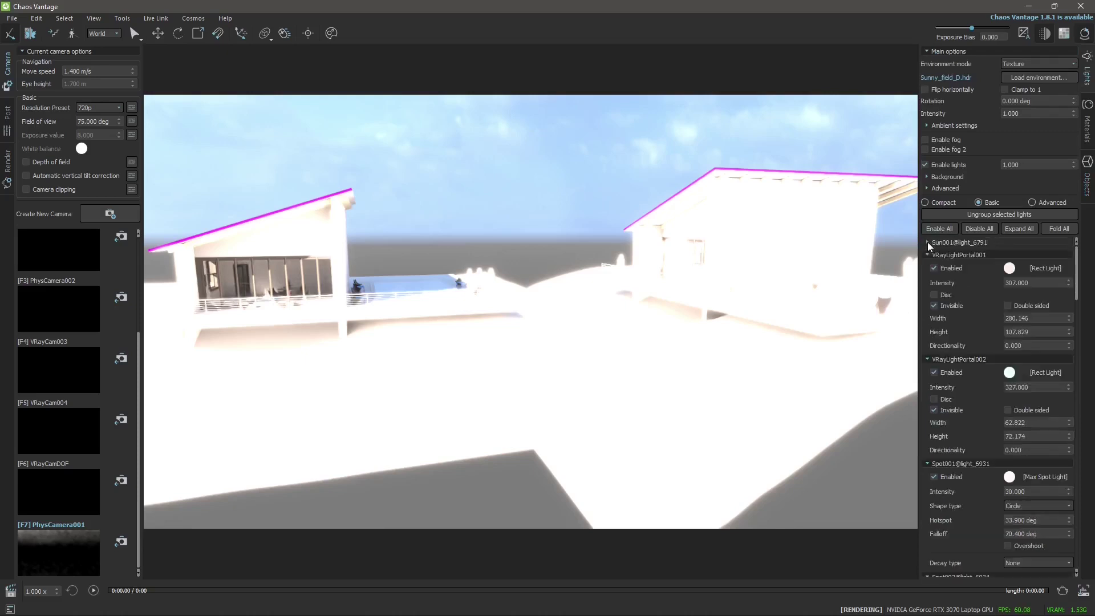
click(927, 254)
click(926, 267)
click(926, 281)
click(927, 293)
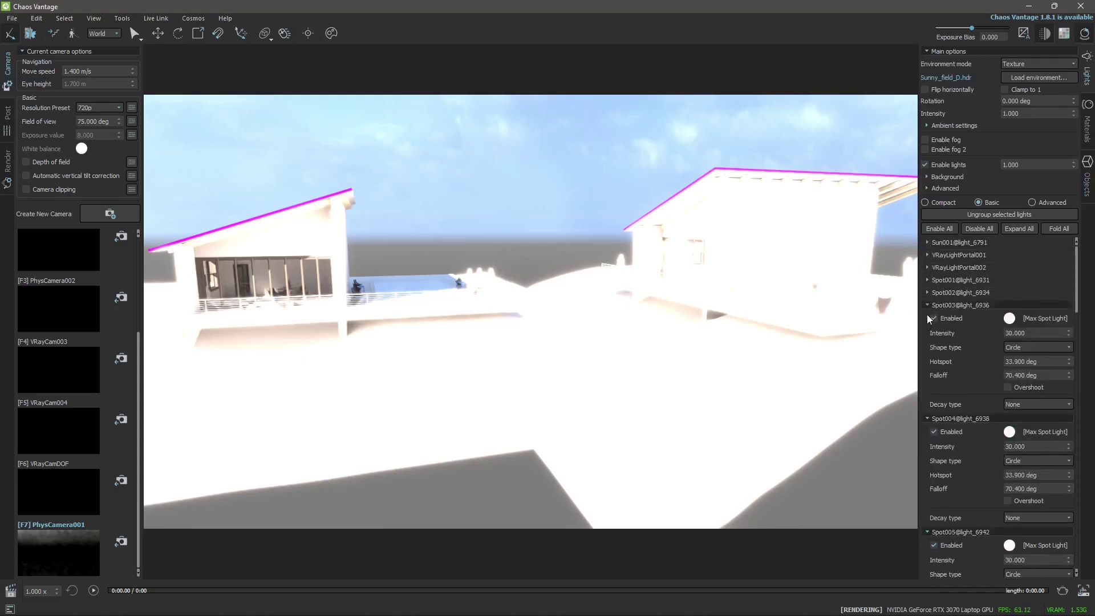
click(927, 306)
click(927, 318)
click(925, 331)
click(926, 343)
click(927, 355)
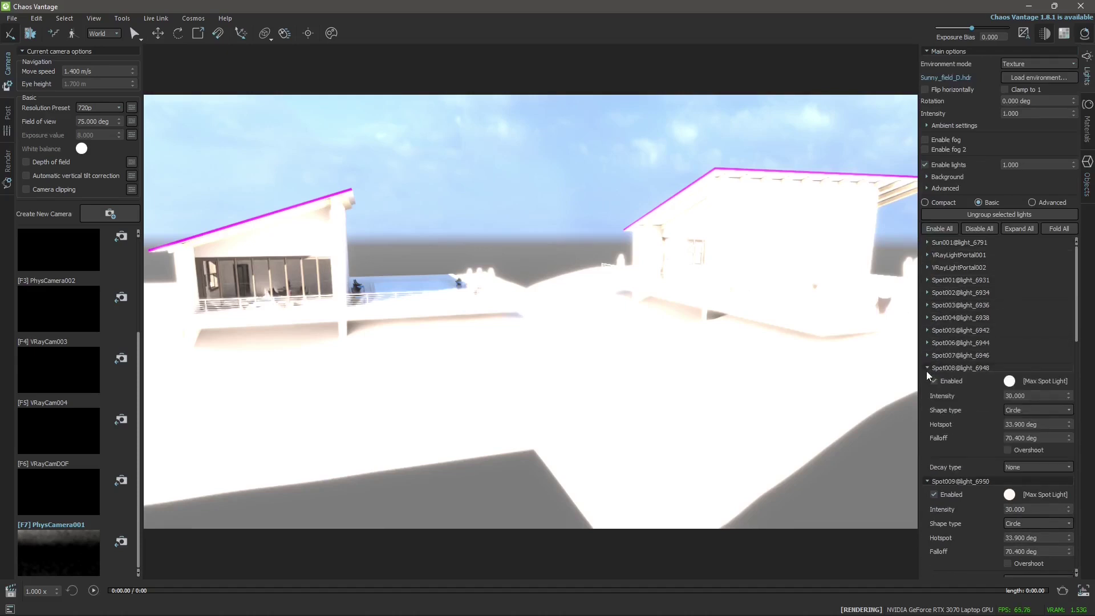
click(926, 368)
click(927, 380)
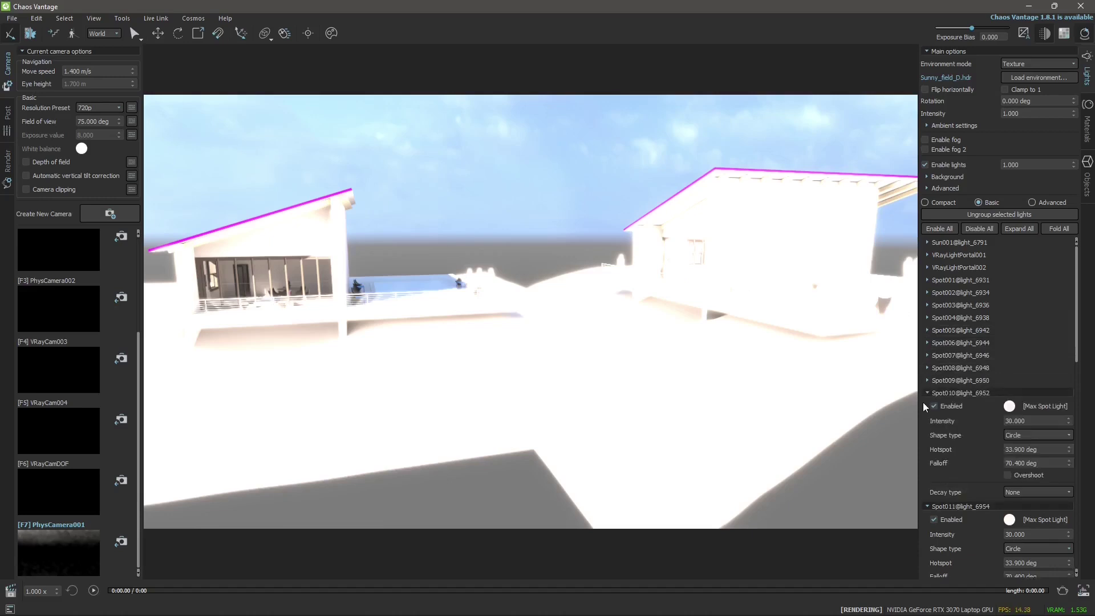
click(924, 393)
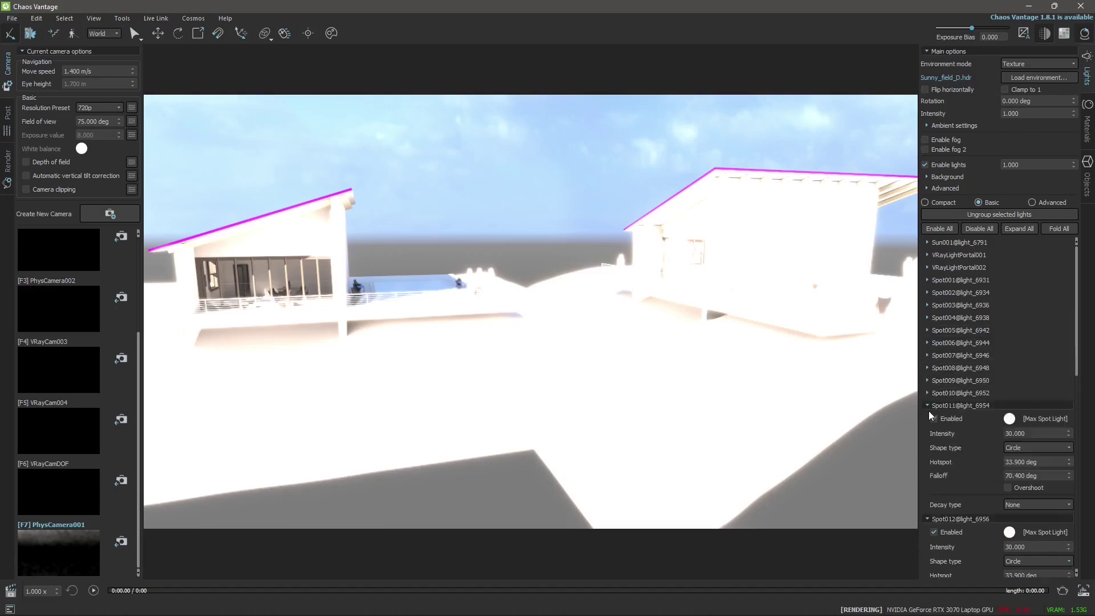
click(928, 405)
click(928, 417)
click(927, 431)
click(925, 444)
click(925, 456)
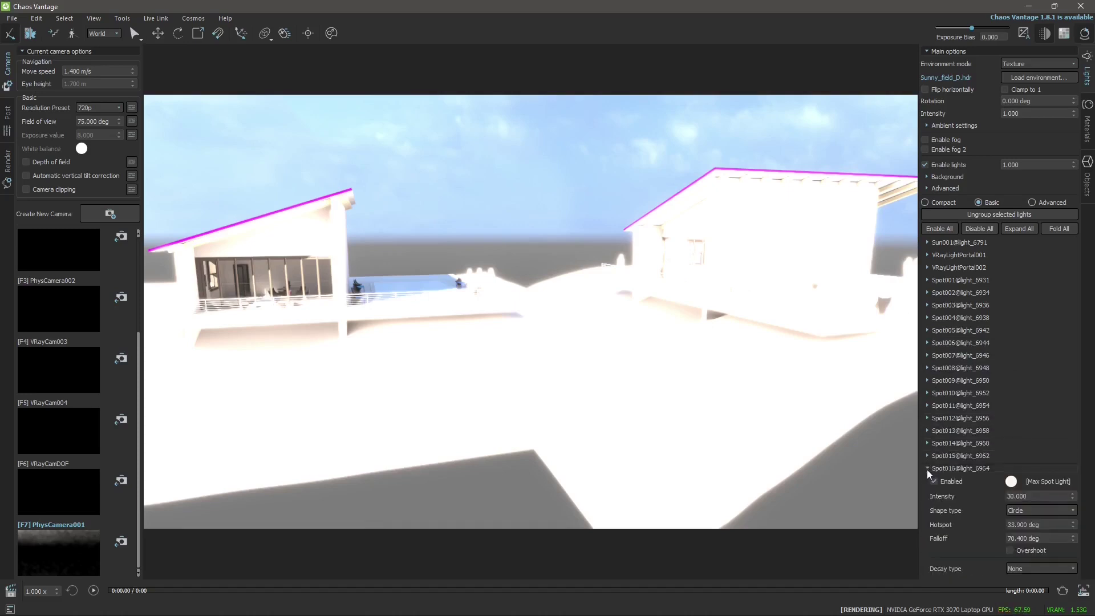
click(927, 468)
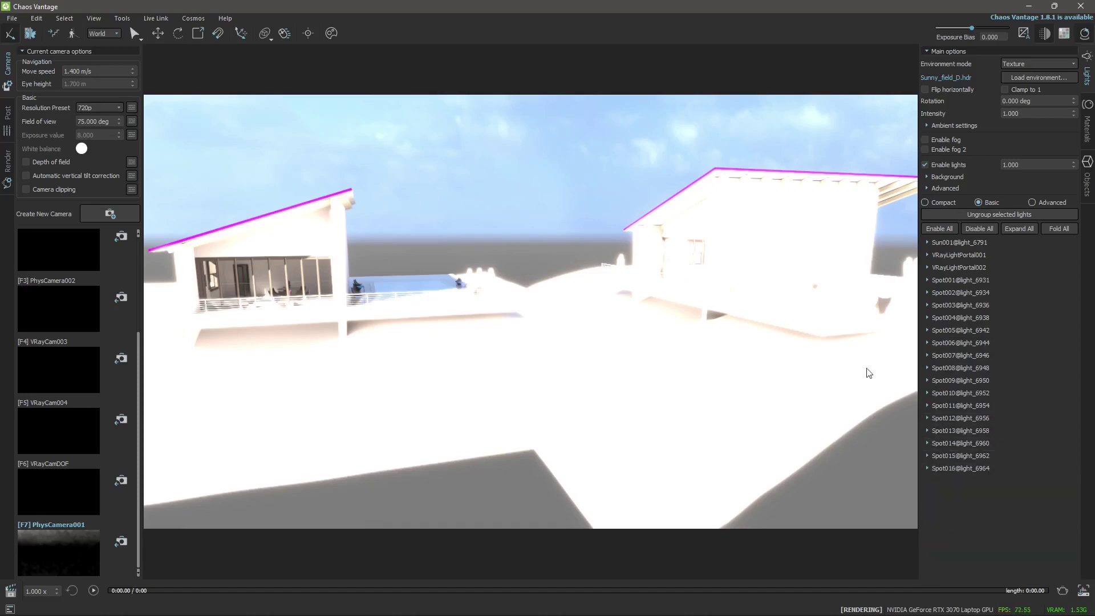
Lower the exposure bias to -1.031 and look around the dining room with the round table and large windows
mouse_move(953, 27)
mouse_down()
mouse_move(964, 27)
mouse_move(944, 34)
mouse_up()
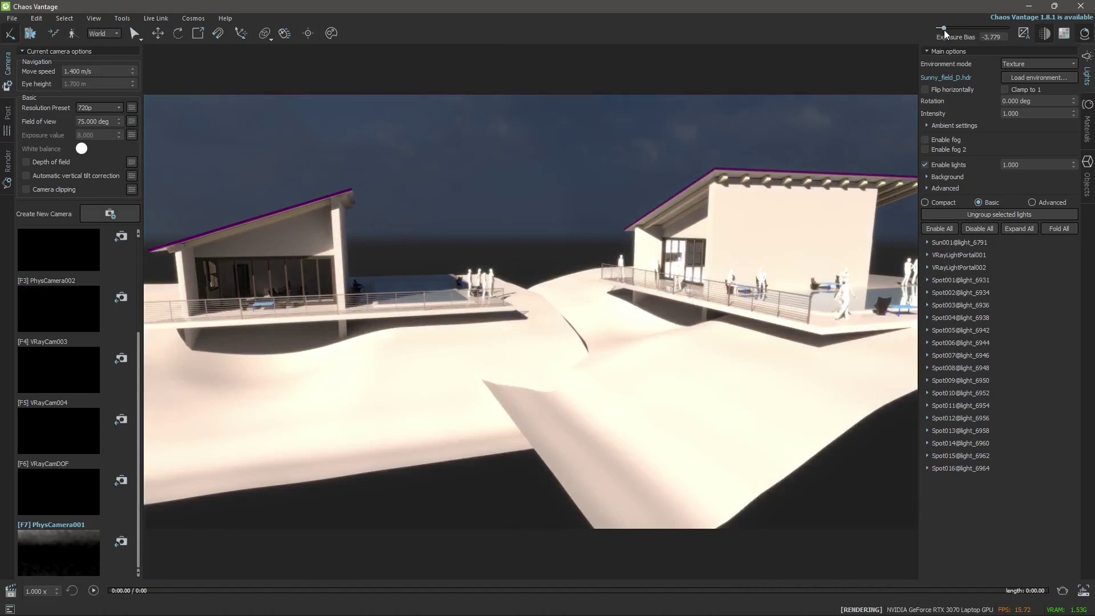
middle_drag(517, 298, 682, 310)
scroll(430, 256, up, 2)
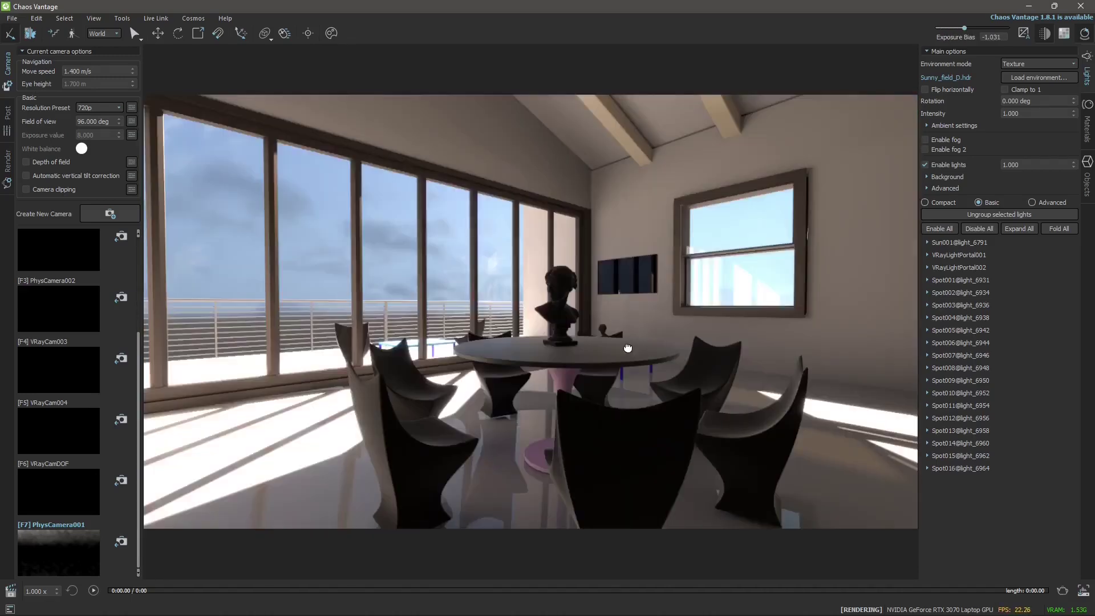
middle_drag(627, 347, 663, 456)
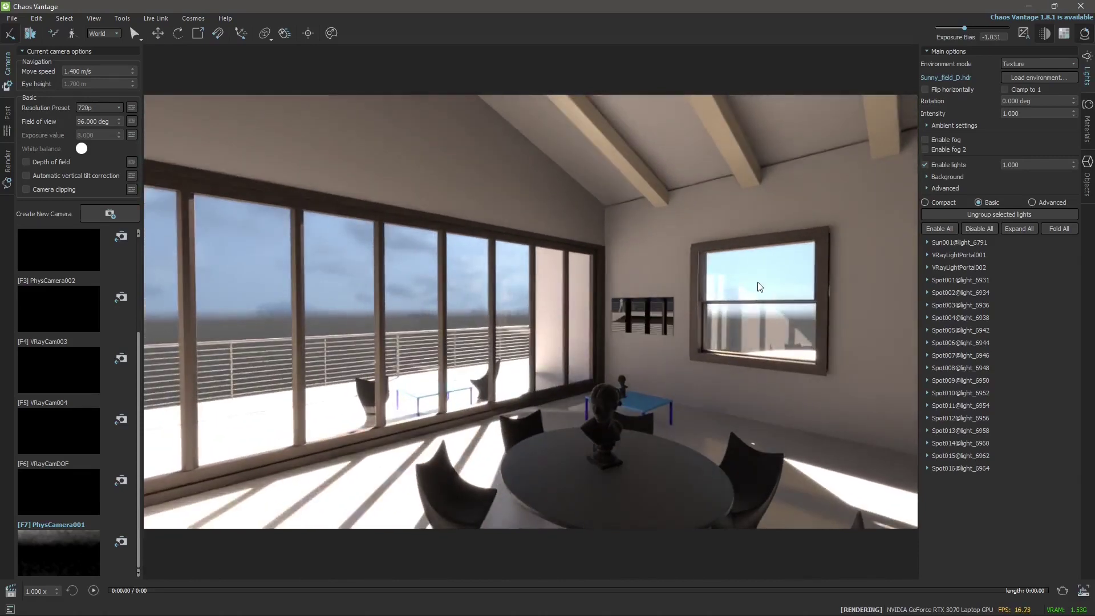
middle_drag(474, 416, 503, 335)
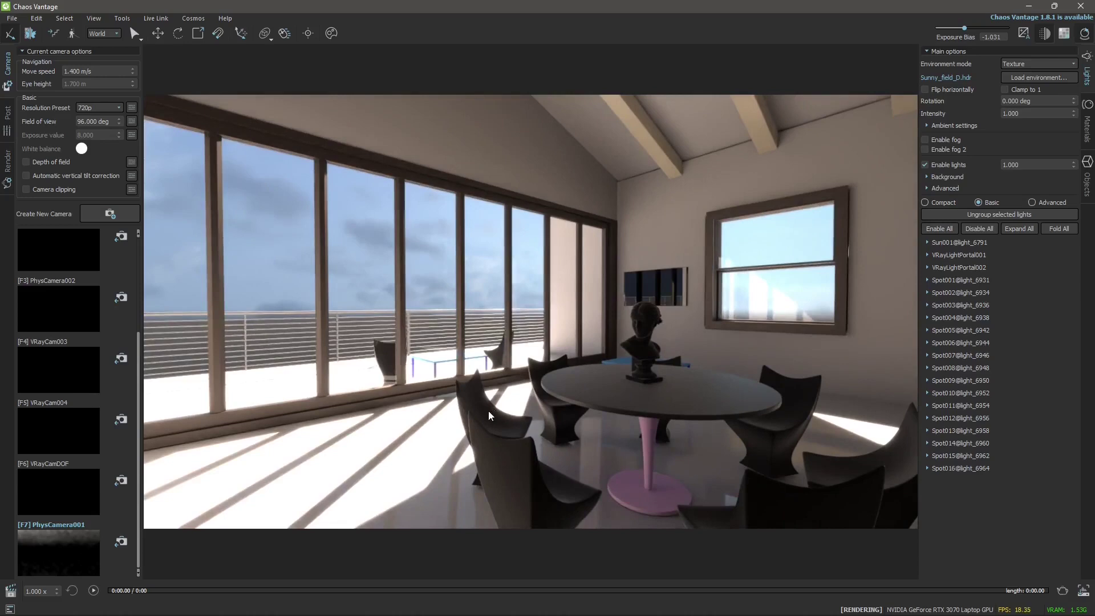
middle_drag(488, 410, 410, 470)
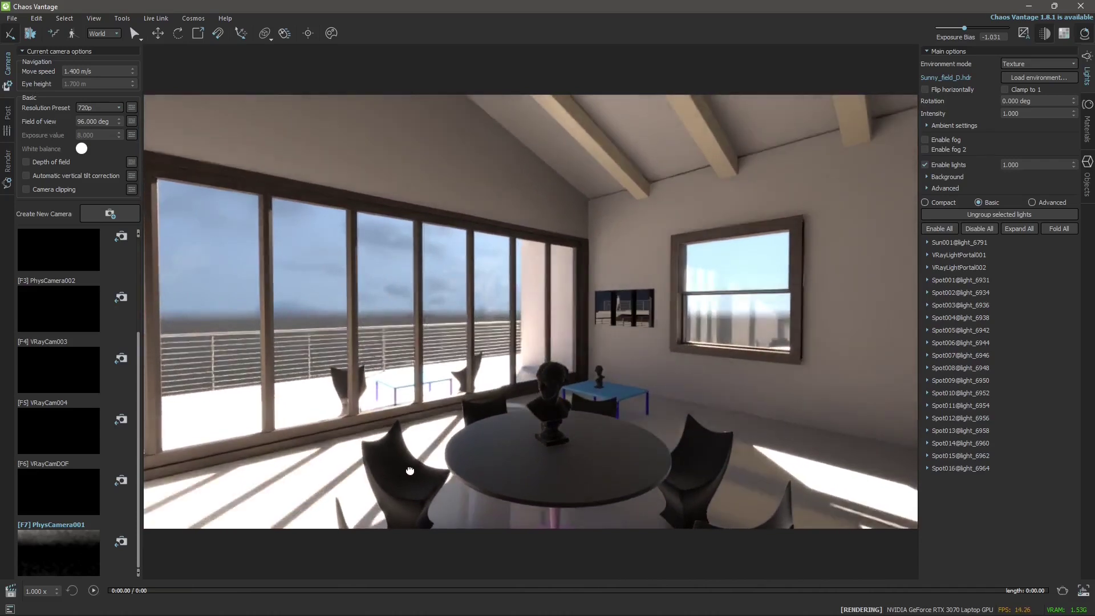
middle_drag(473, 420, 572, 356)
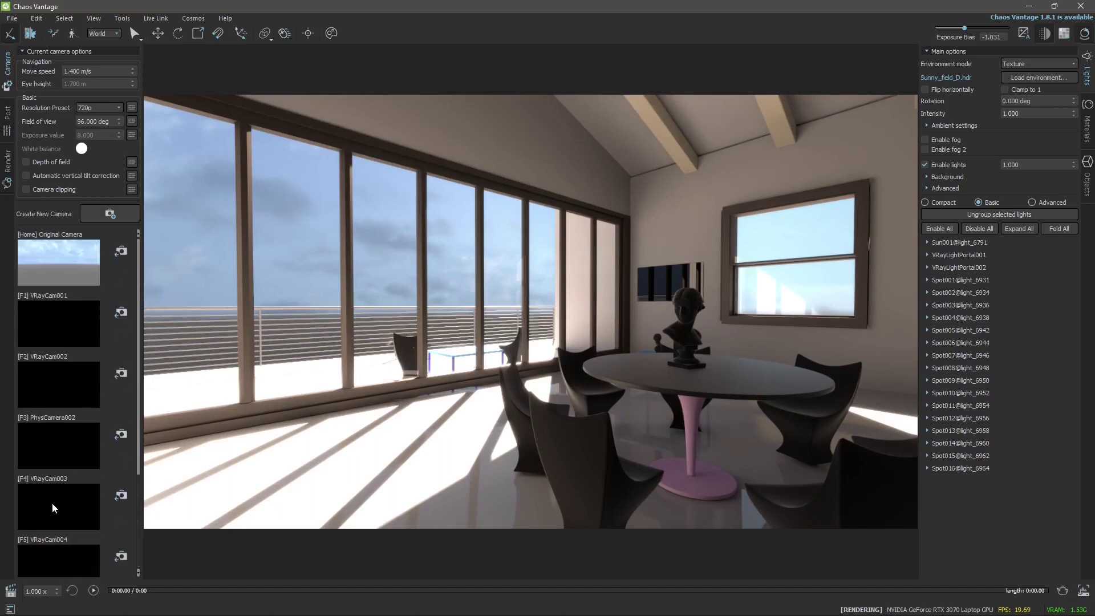
Switch through the imported cameras from VRayCam001 to VRayCam004 and raise the exposure bias to 4.771 for VRayCam004
scroll(59, 300, down, 1)
click(61, 297)
click(79, 365)
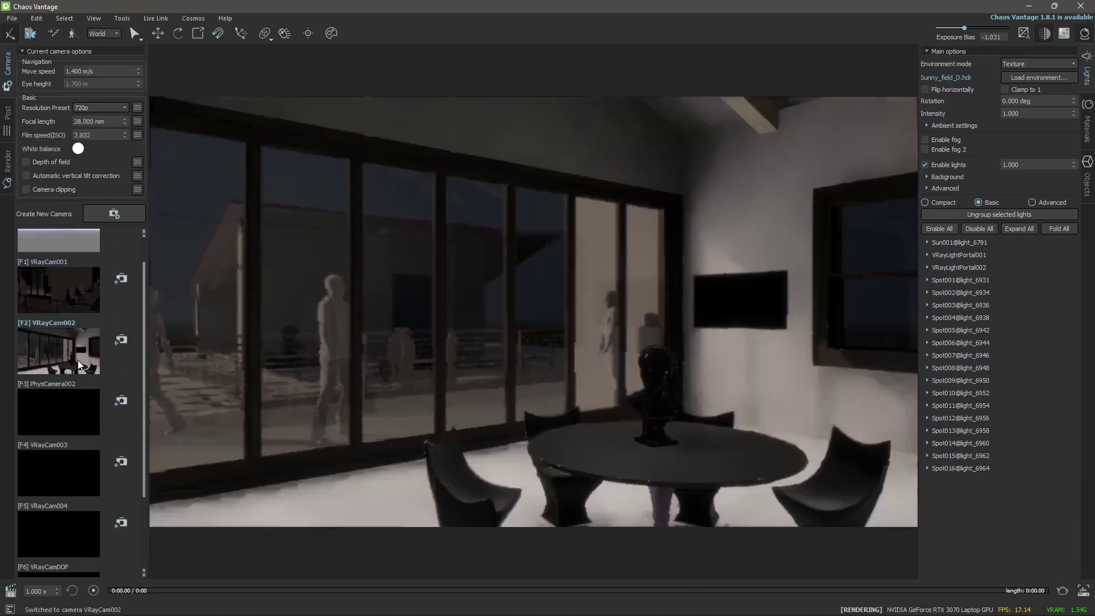
click(71, 410)
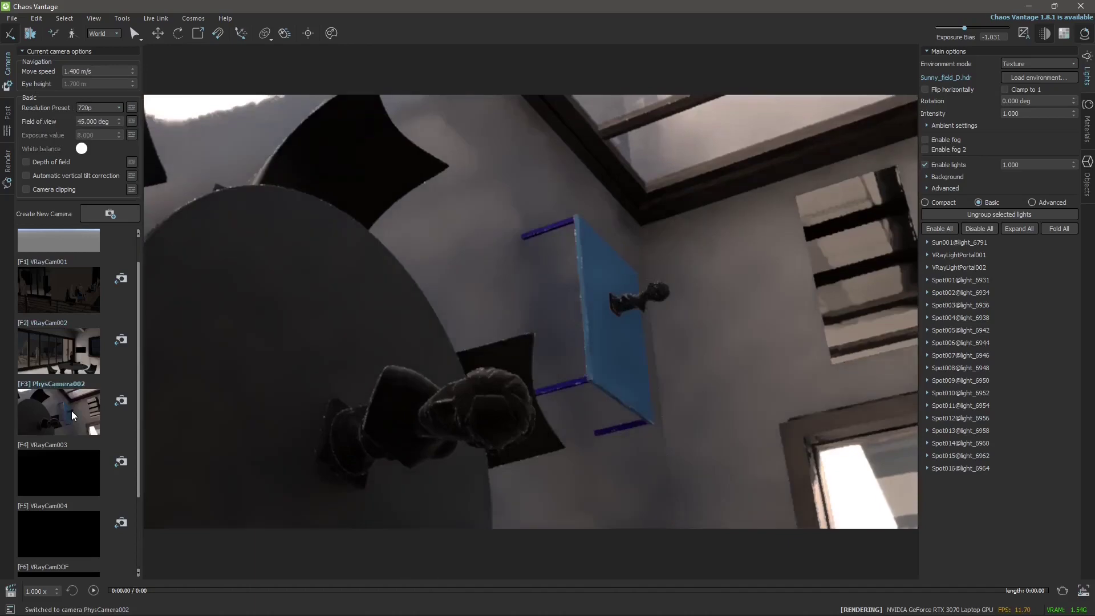
click(71, 451)
click(66, 519)
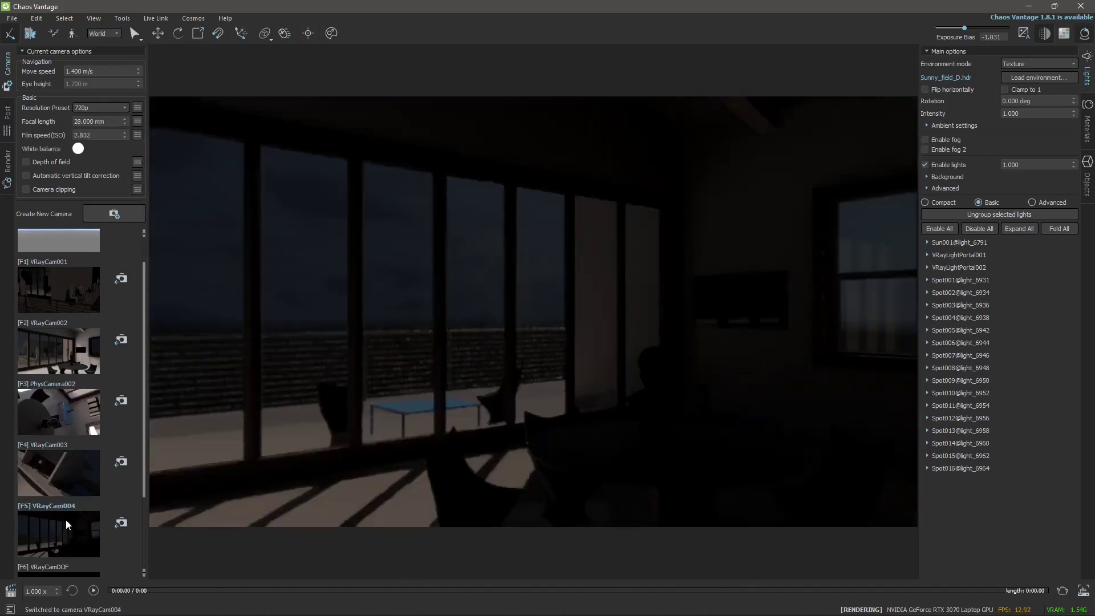
drag(966, 28, 1007, 29)
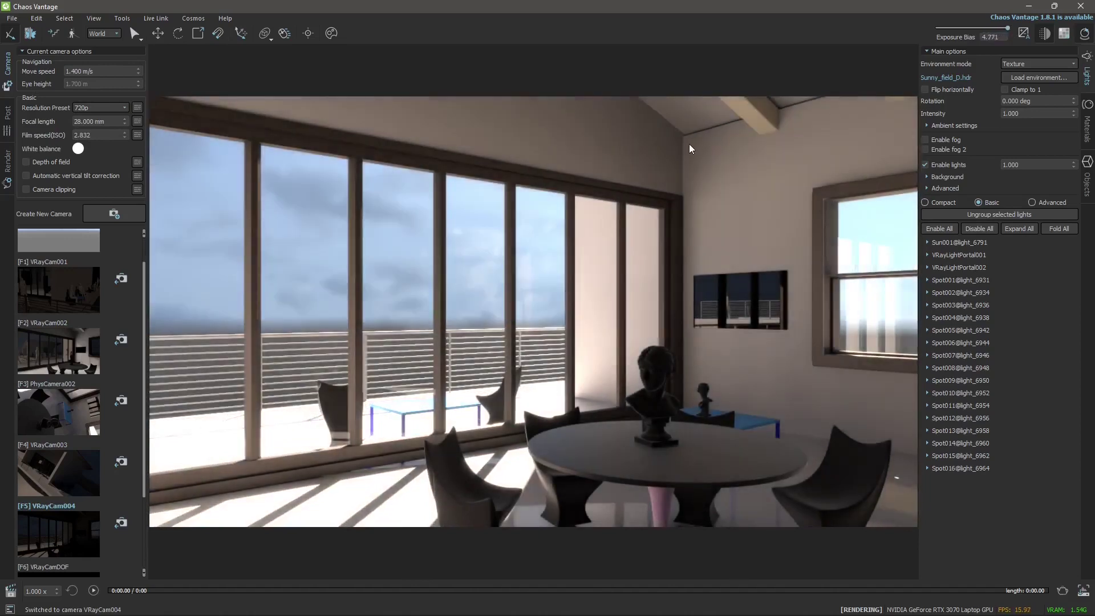